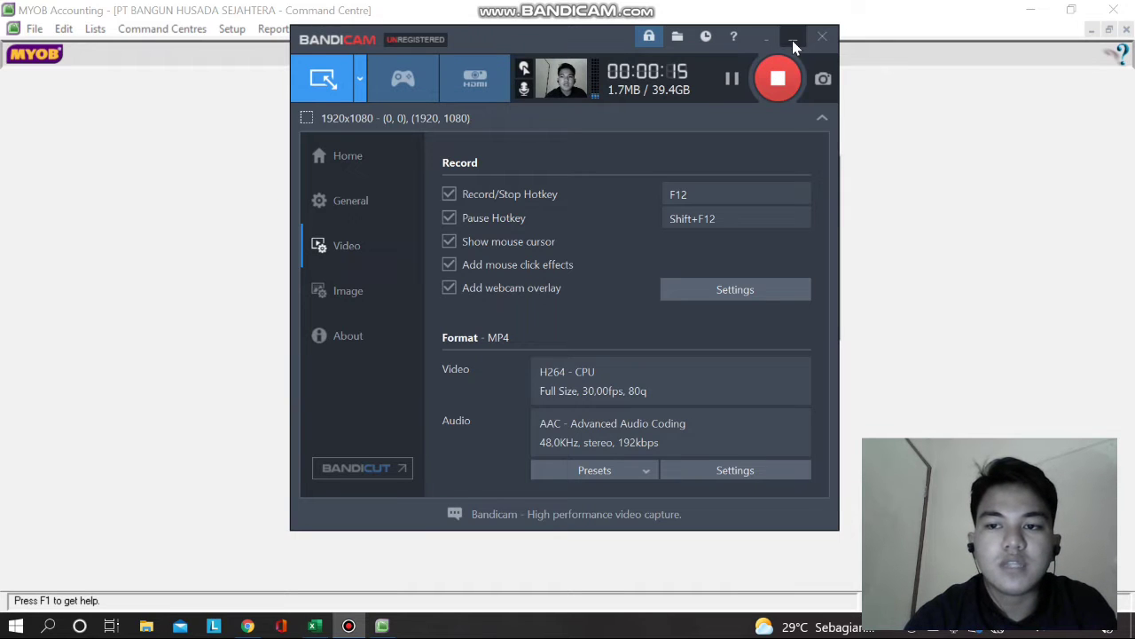
Minimize the Bandicam recorder so the MYOB Accounts Command Centre is visible.
left_click(792, 39)
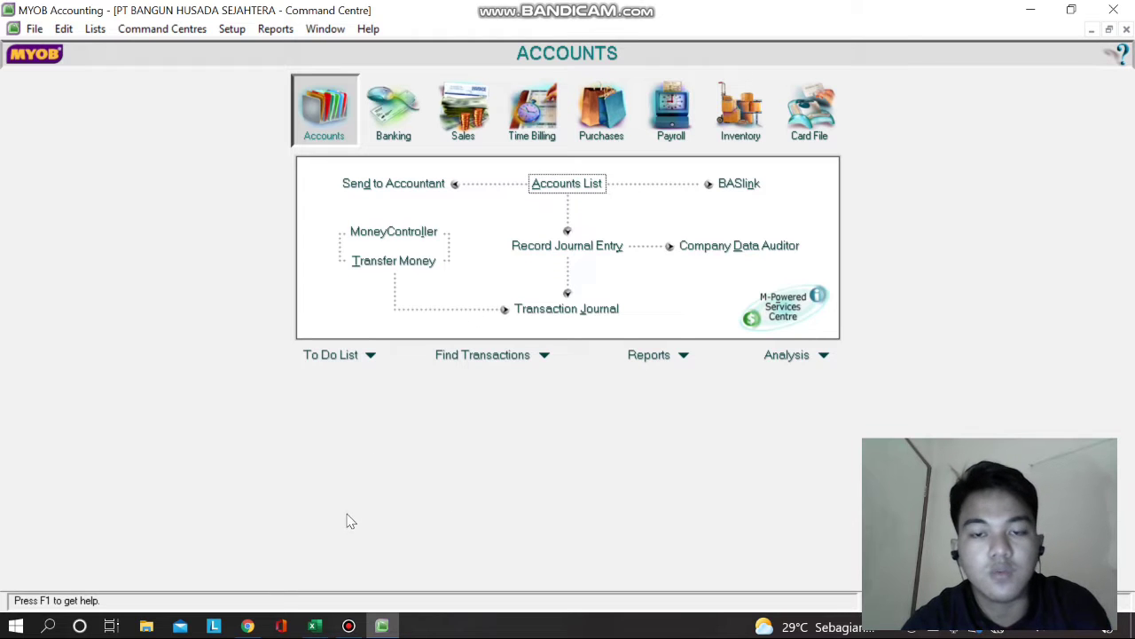
left_click(575, 184)
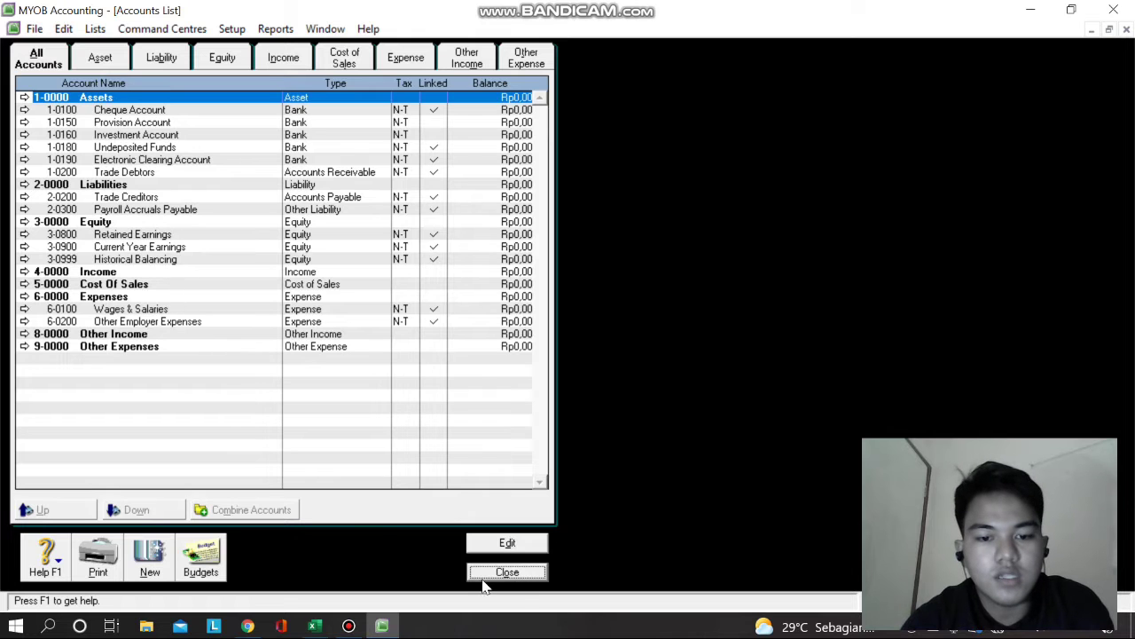
left_click(518, 575)
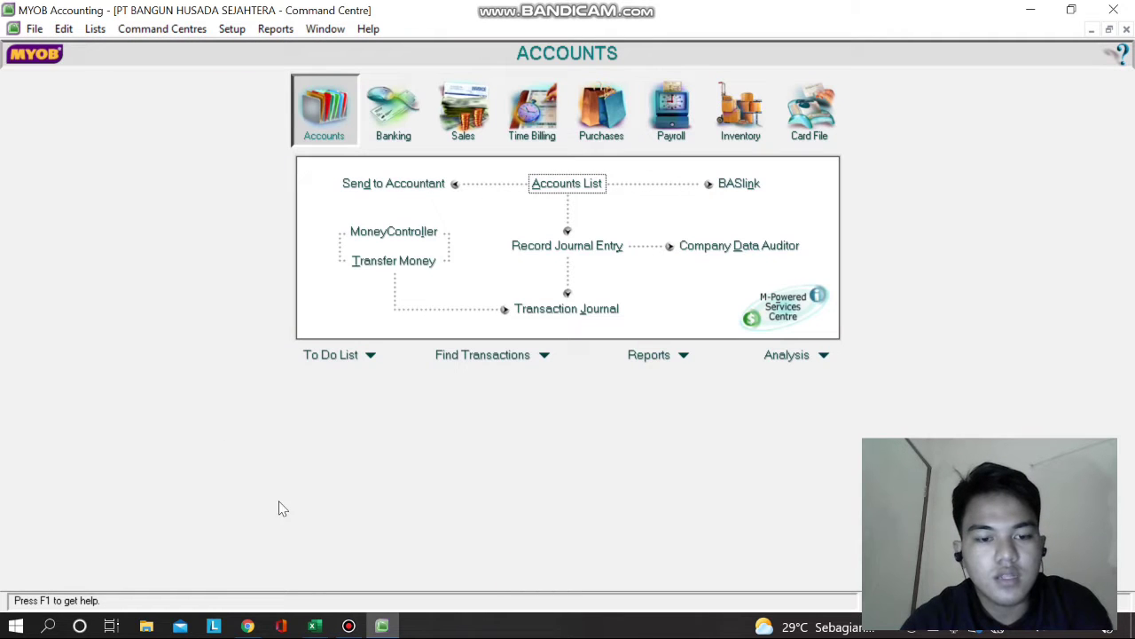
Bring the chart of accounts workbook forward in Excel and look over the table.
left_click(314, 626)
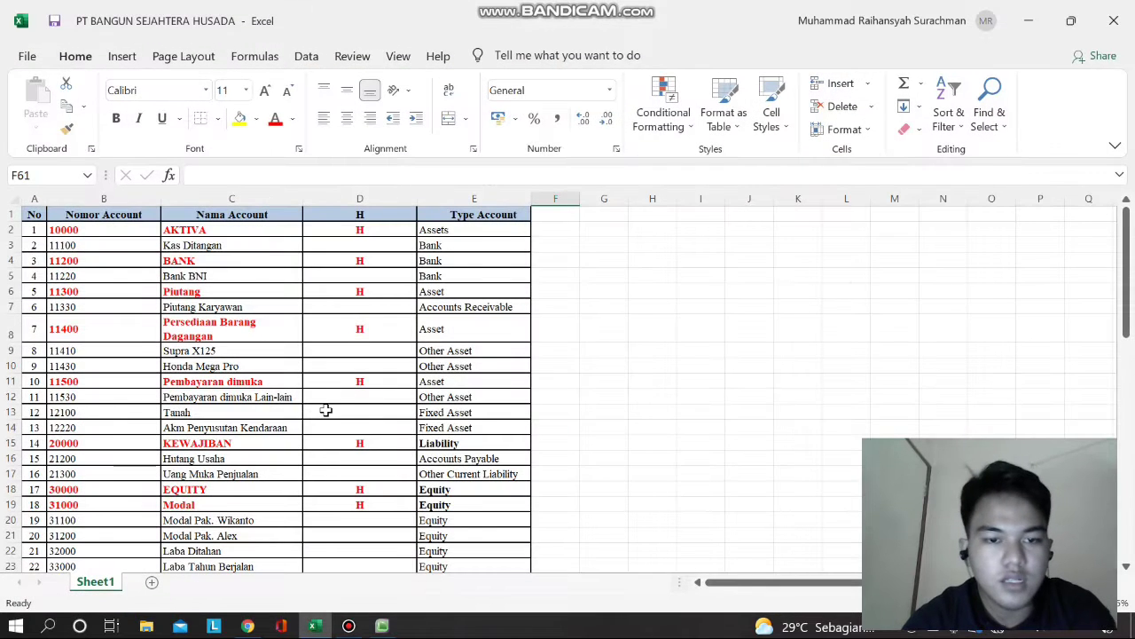
scroll(326, 409, "down", 3)
scroll(326, 409, "down", 7)
scroll(326, 410, "down", 2)
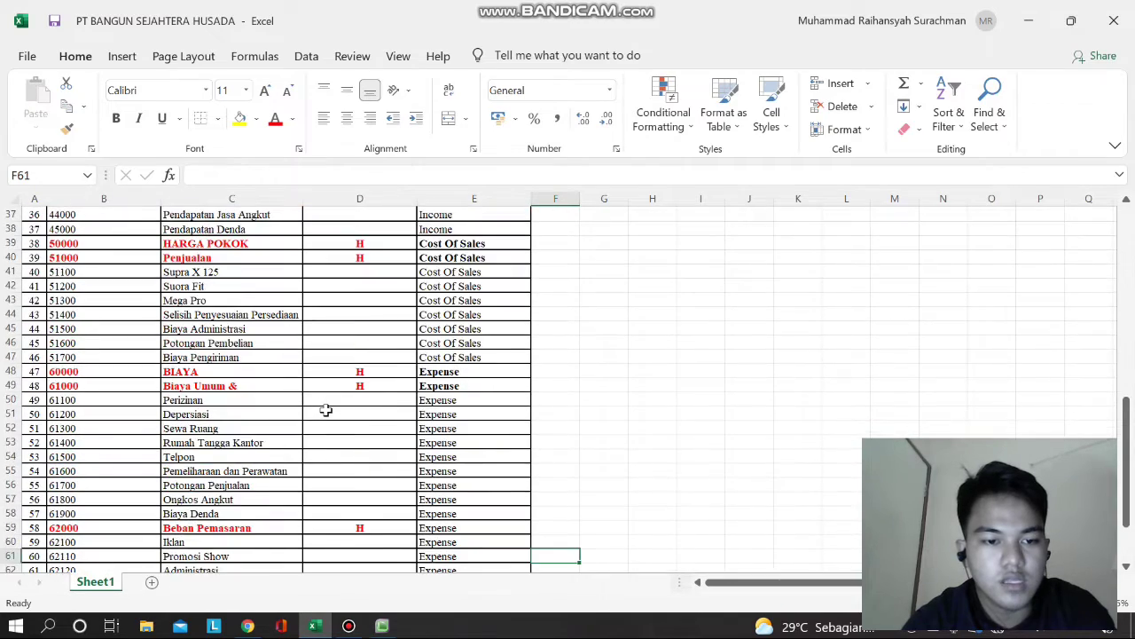
scroll(326, 410, "down", 3)
left_click(653, 337)
scroll(525, 406, "up", 8)
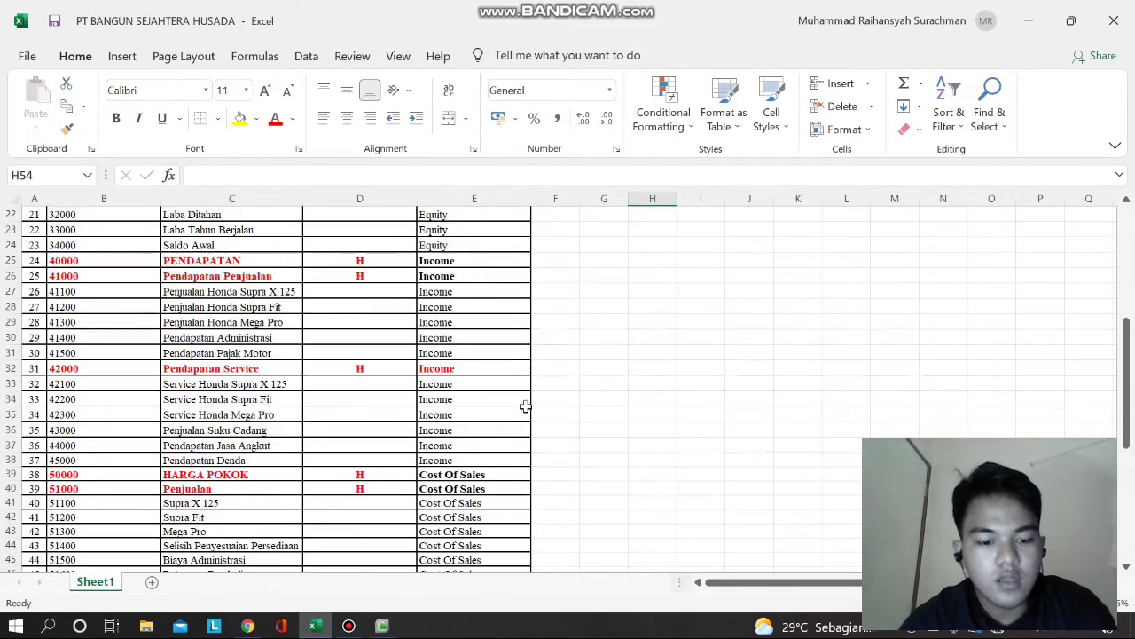
scroll(520, 411, "up", 7)
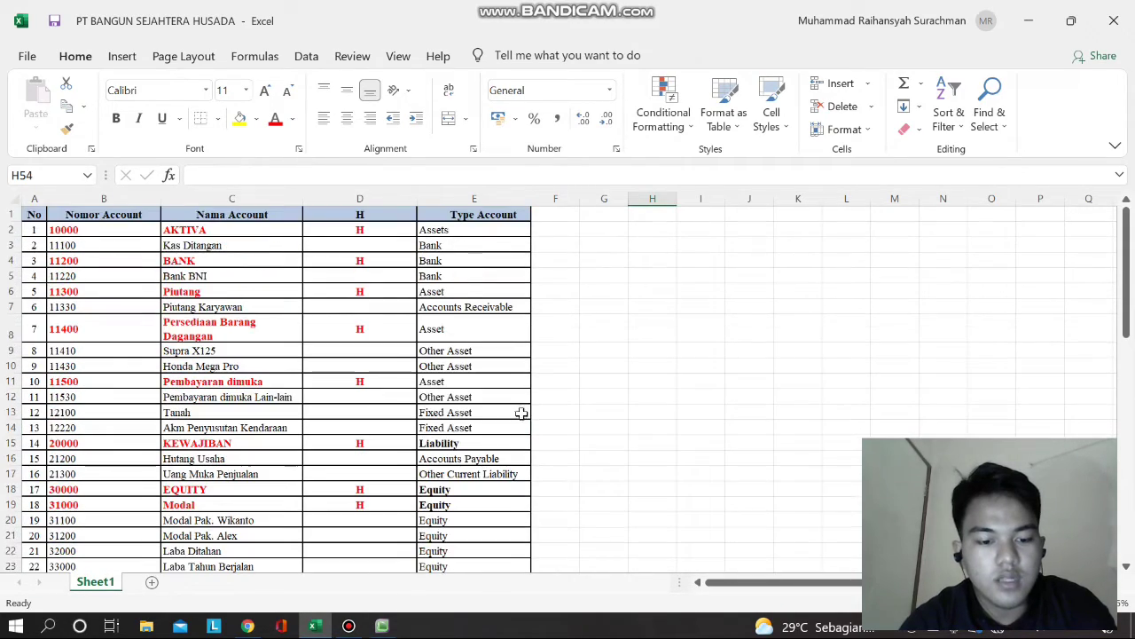
Save the workbook as Text (Tab delimited) named PT BANGUN SEJAHTERA HUSADA in LATIHAN.
left_click(28, 59)
left_click(66, 286)
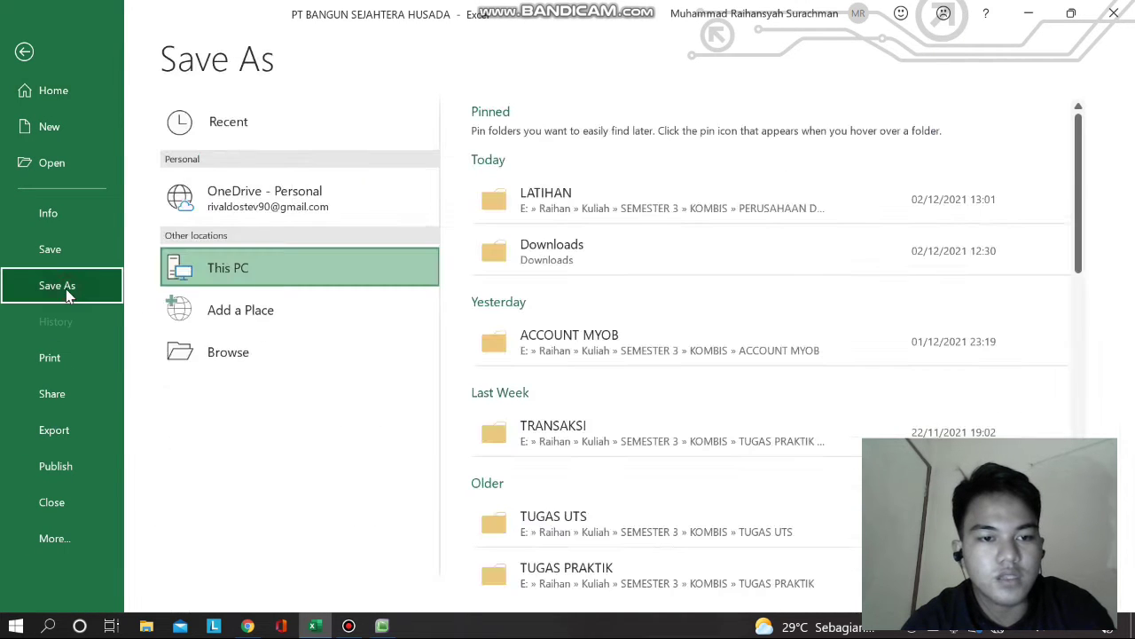
left_click(248, 355)
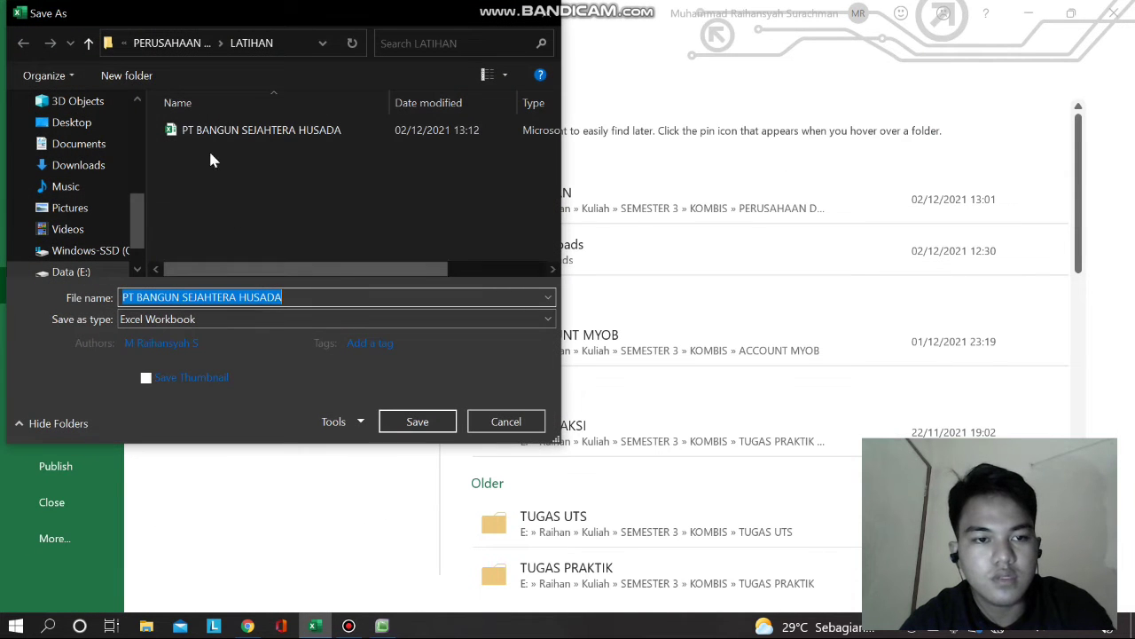
left_click(245, 321)
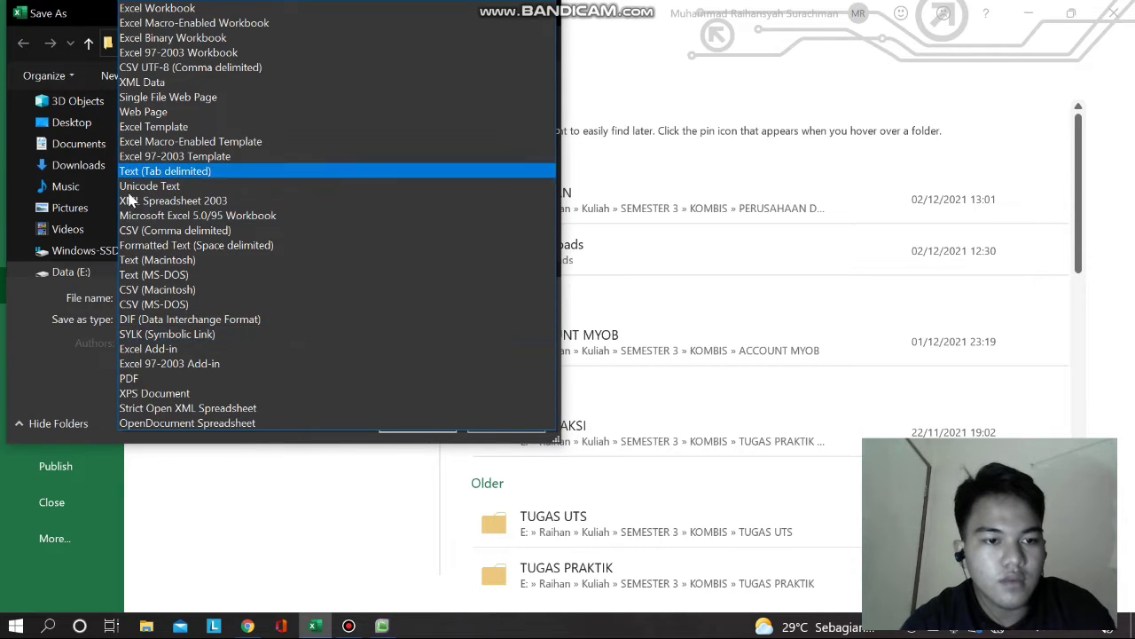
key("Escape")
left_click(175, 320)
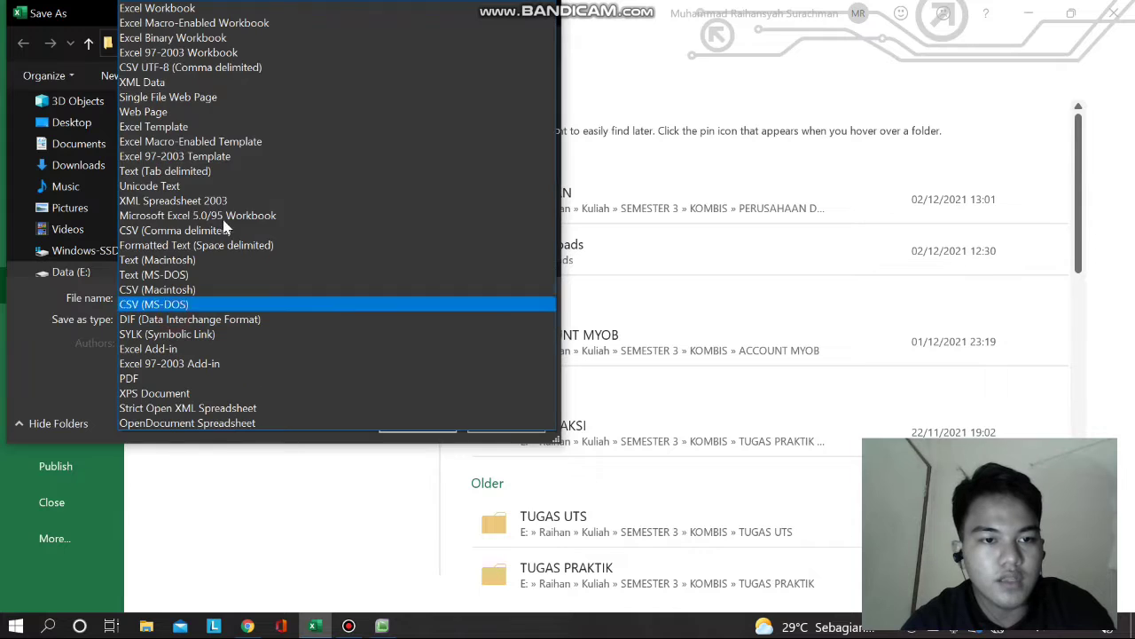
left_click(176, 171)
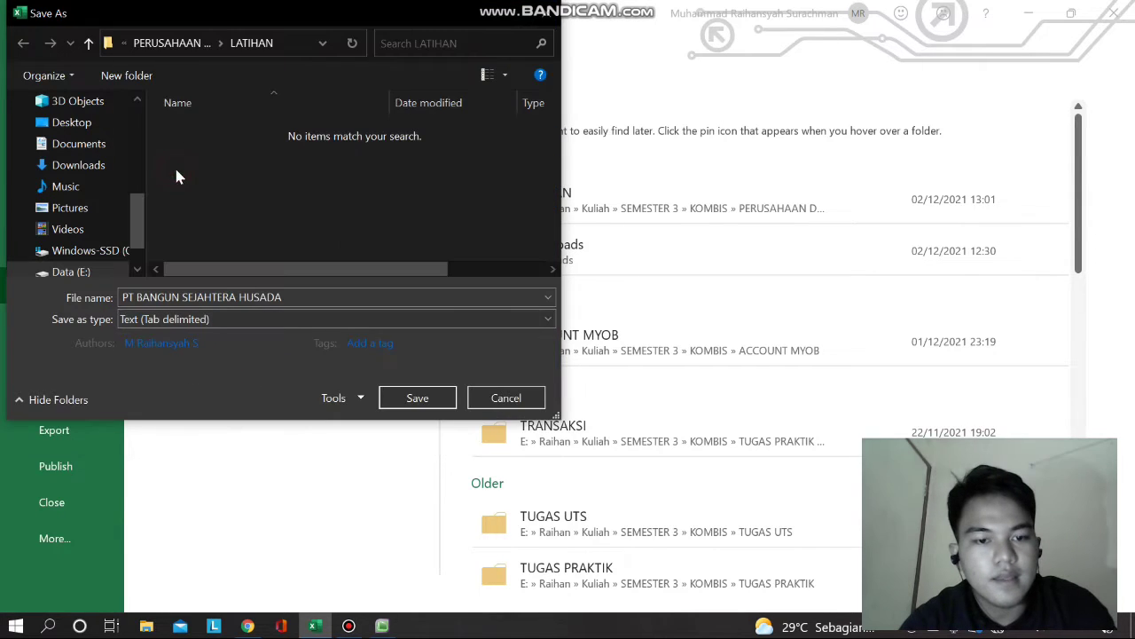
left_click(413, 400)
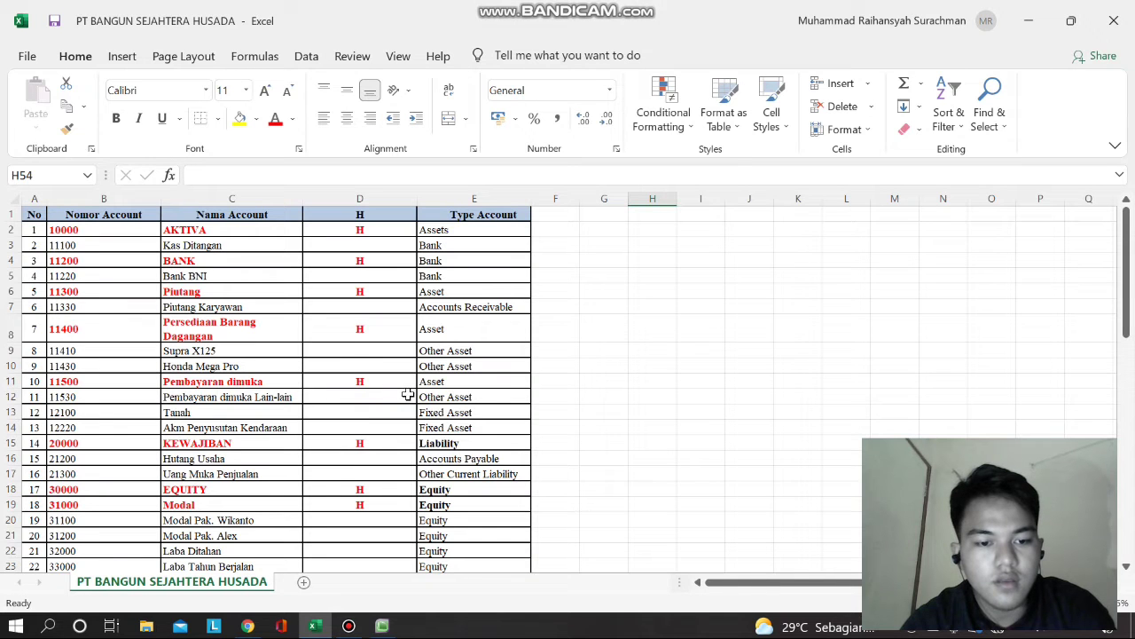
Close Excel and start an Account Information import with duplicates set to Update Existing Record.
left_click(1118, 21)
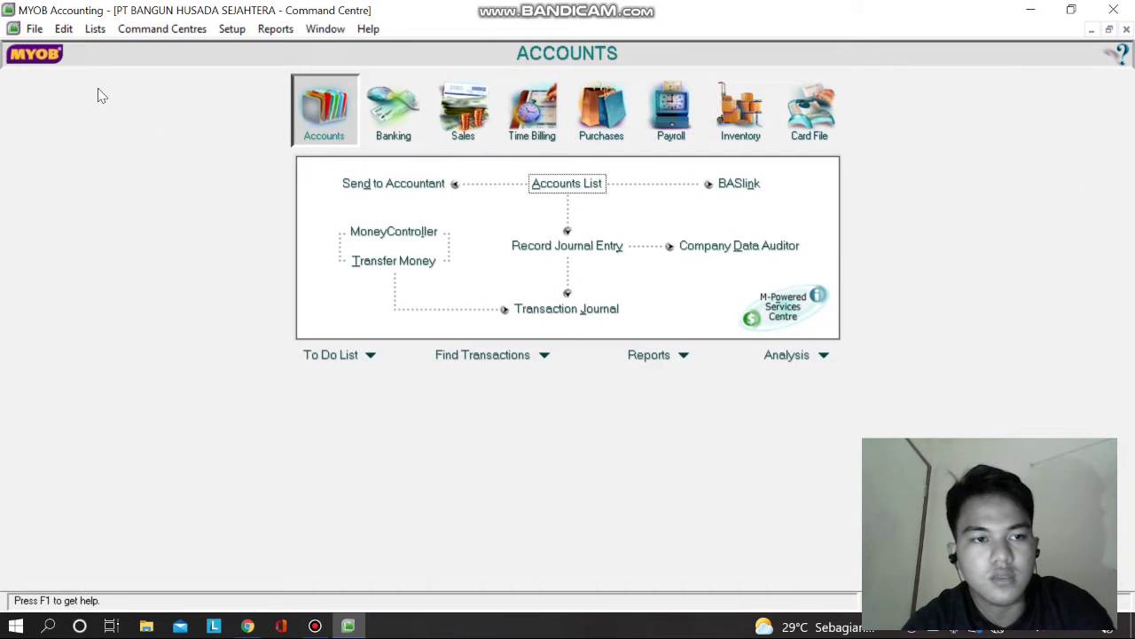
left_click(35, 30)
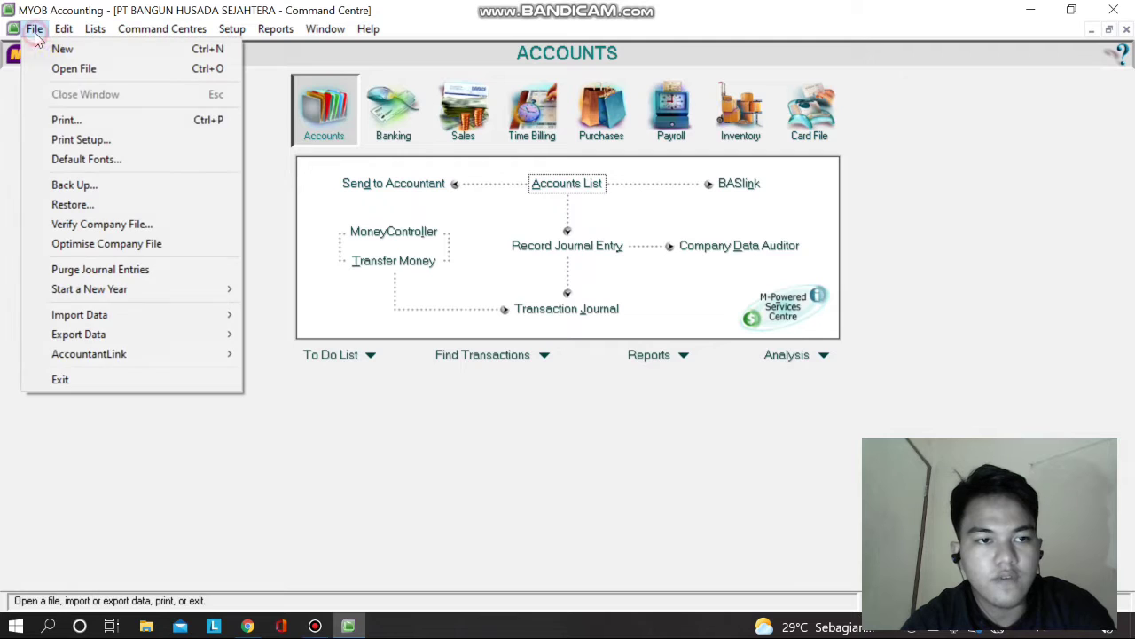
left_click(127, 317)
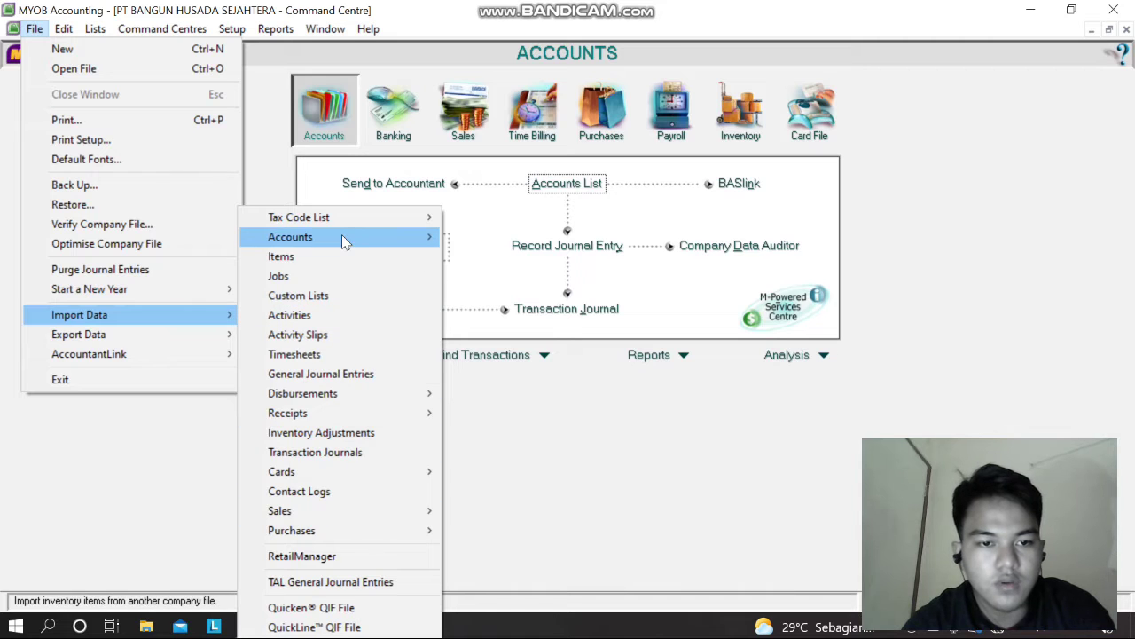
mouse_move(345, 242)
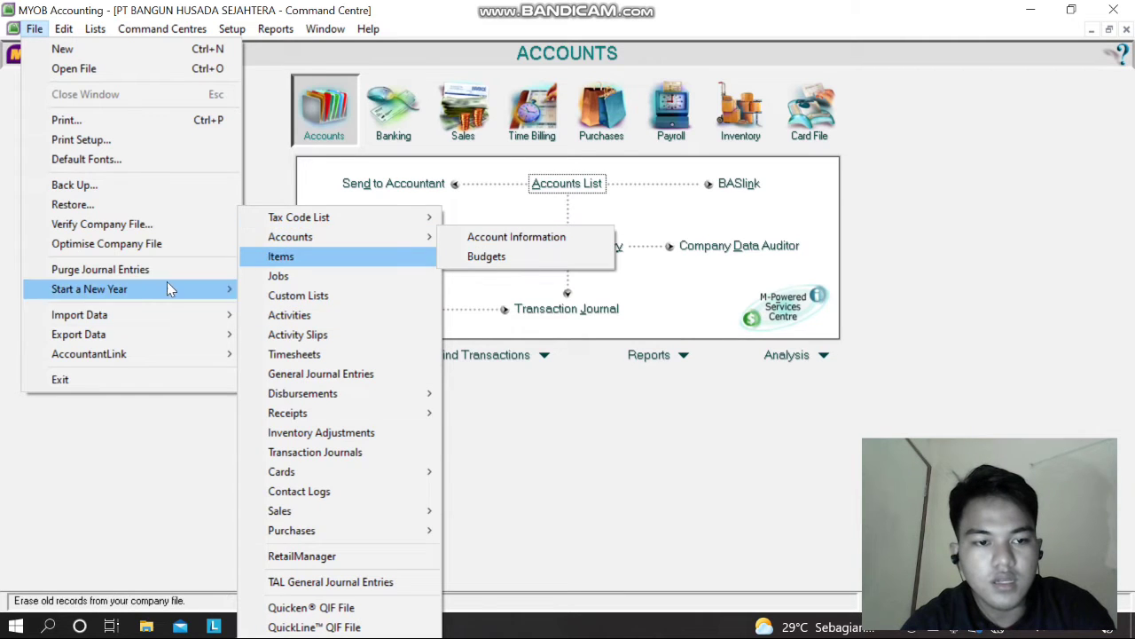
left_click(133, 316)
left_click(376, 236)
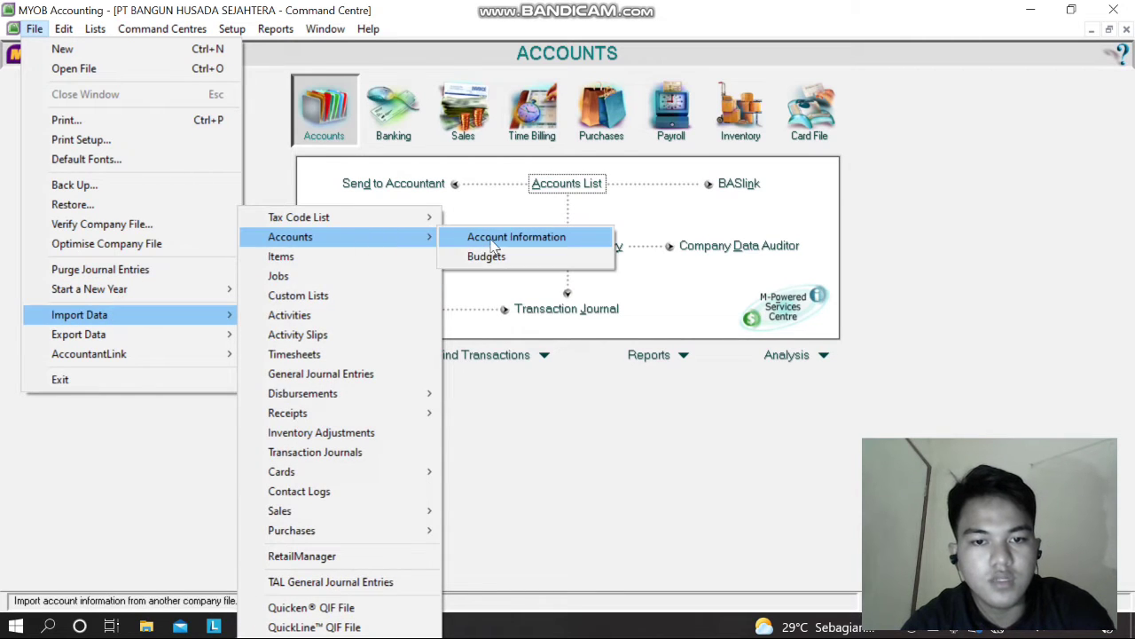
left_click(491, 239)
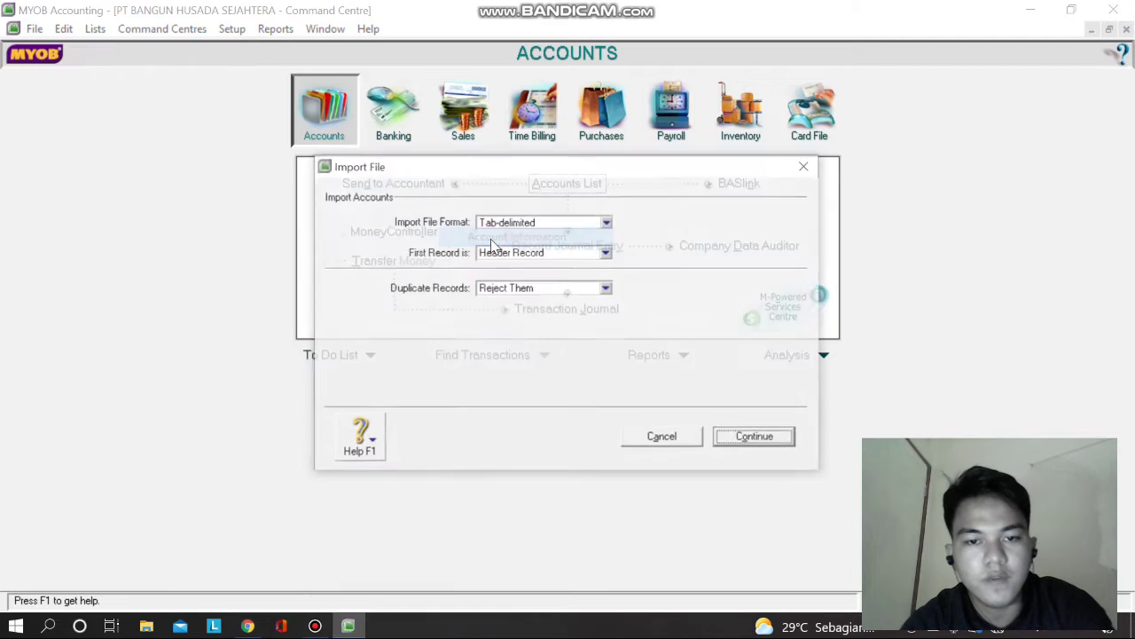
left_click(552, 291)
left_click(553, 318)
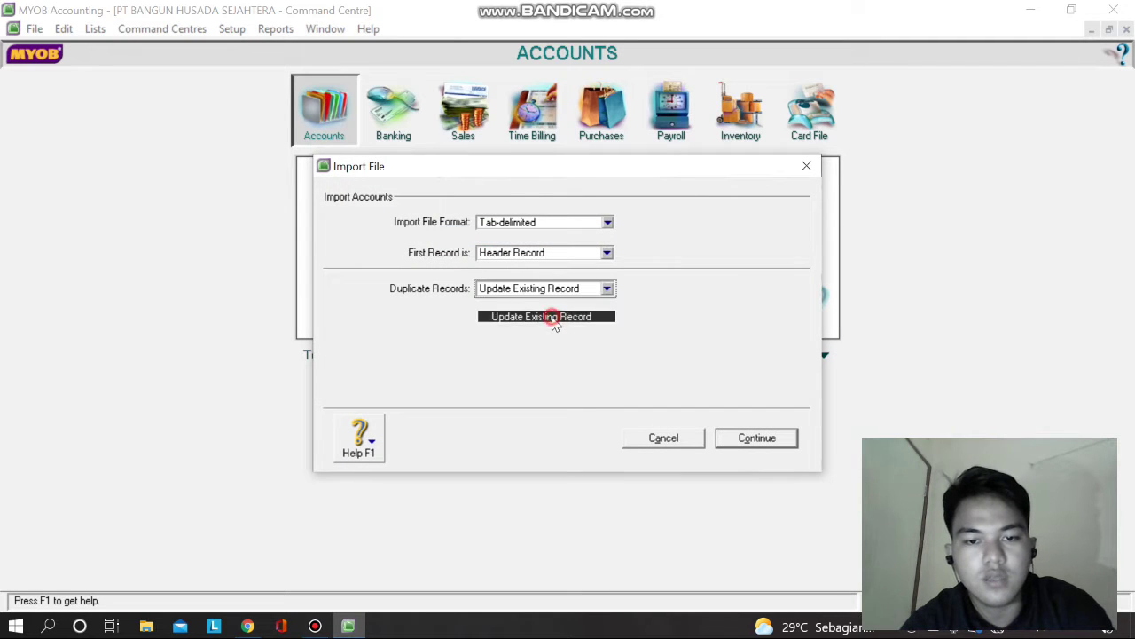
Choose the PT BANGUN SEJAHTERA HUSADA text file as the import source.
left_click(753, 438)
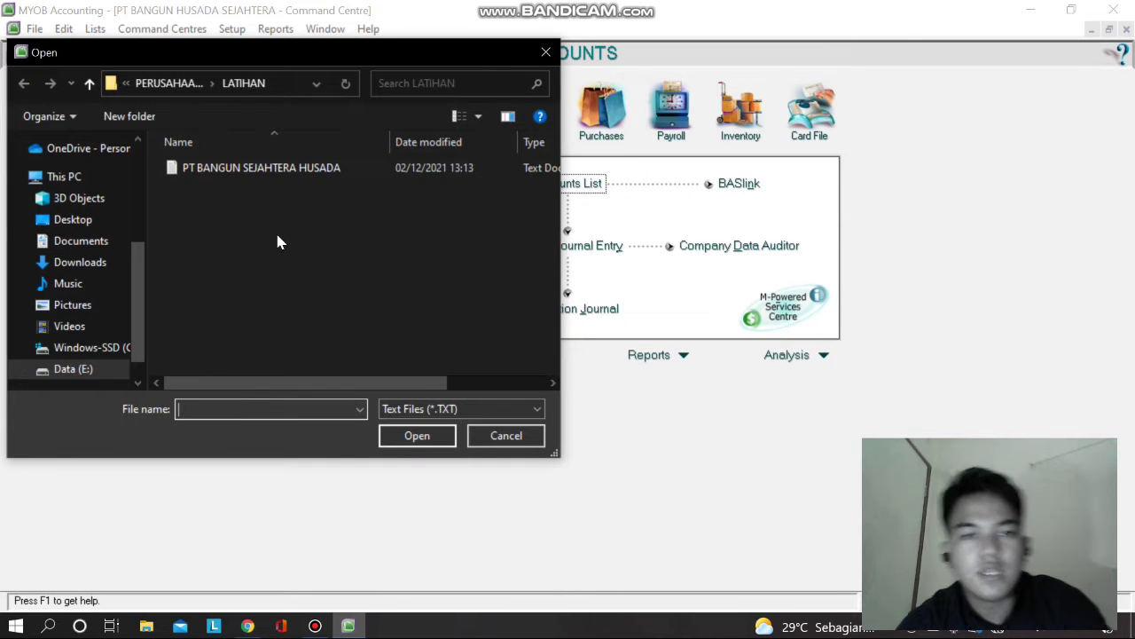
left_click(269, 173)
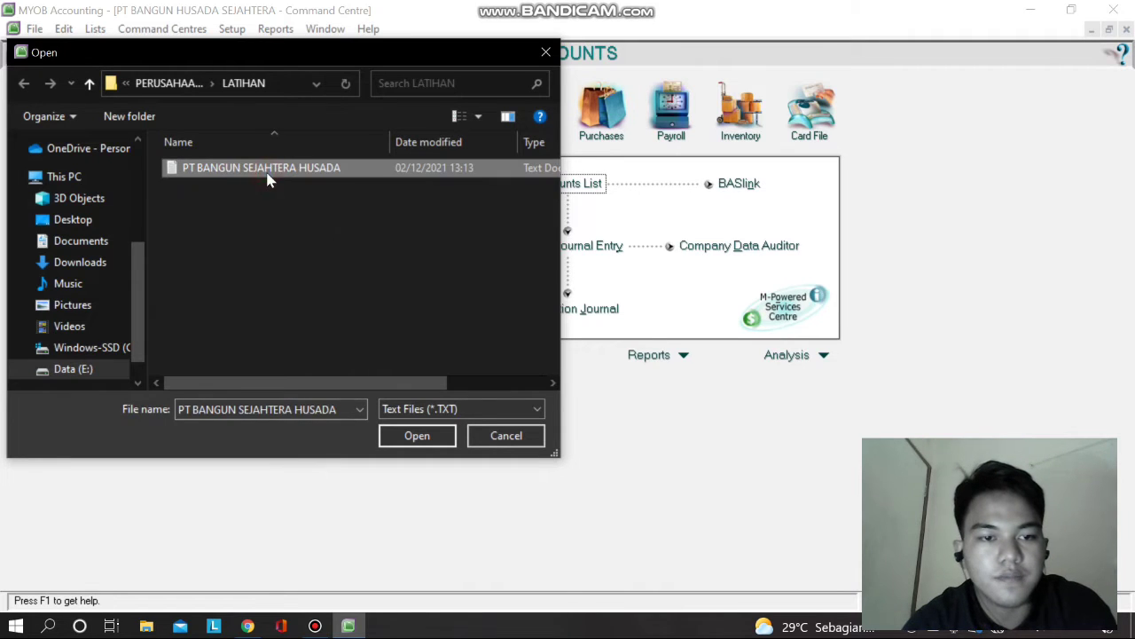
left_click(411, 433)
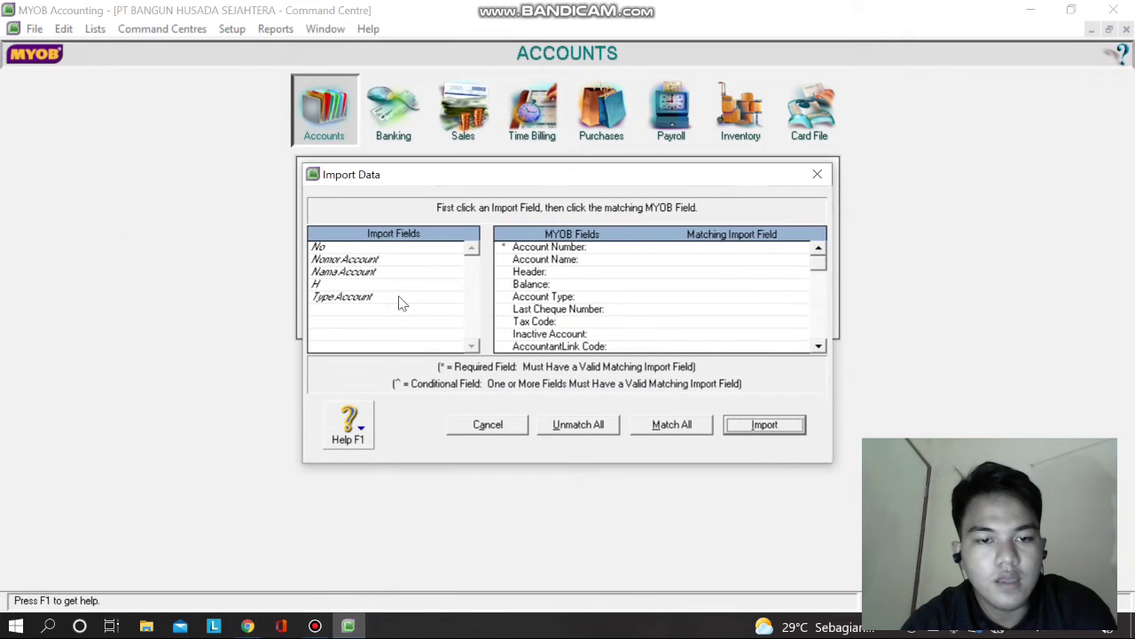
Match Nomor Account, Nama Account, H and Type Account to MYOB fields, then import.
left_click(399, 260)
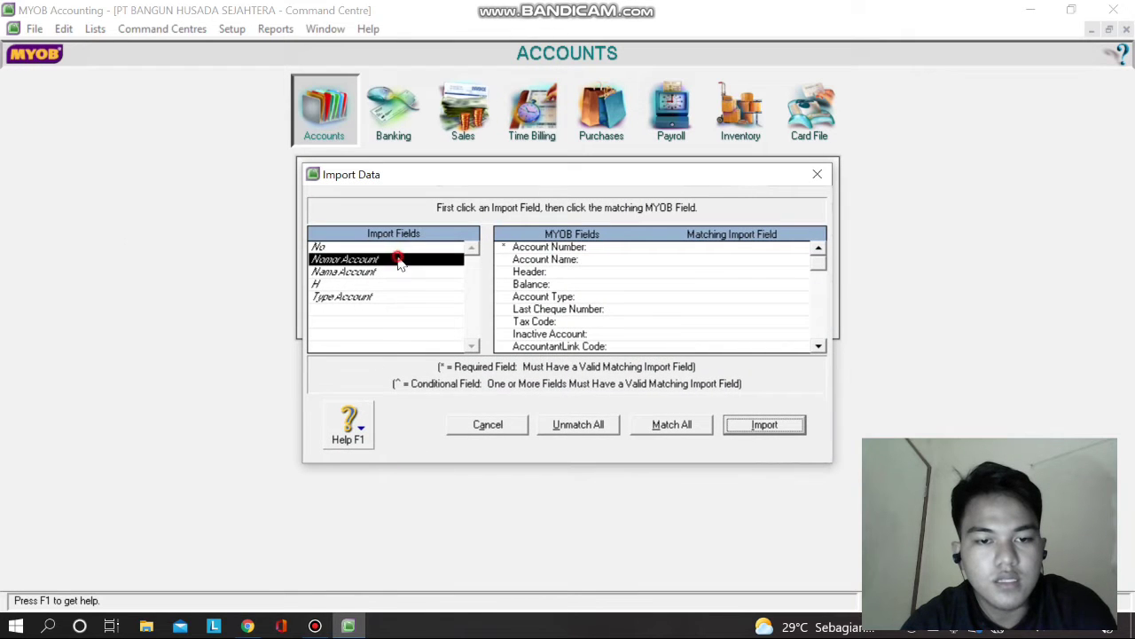
left_click(711, 252)
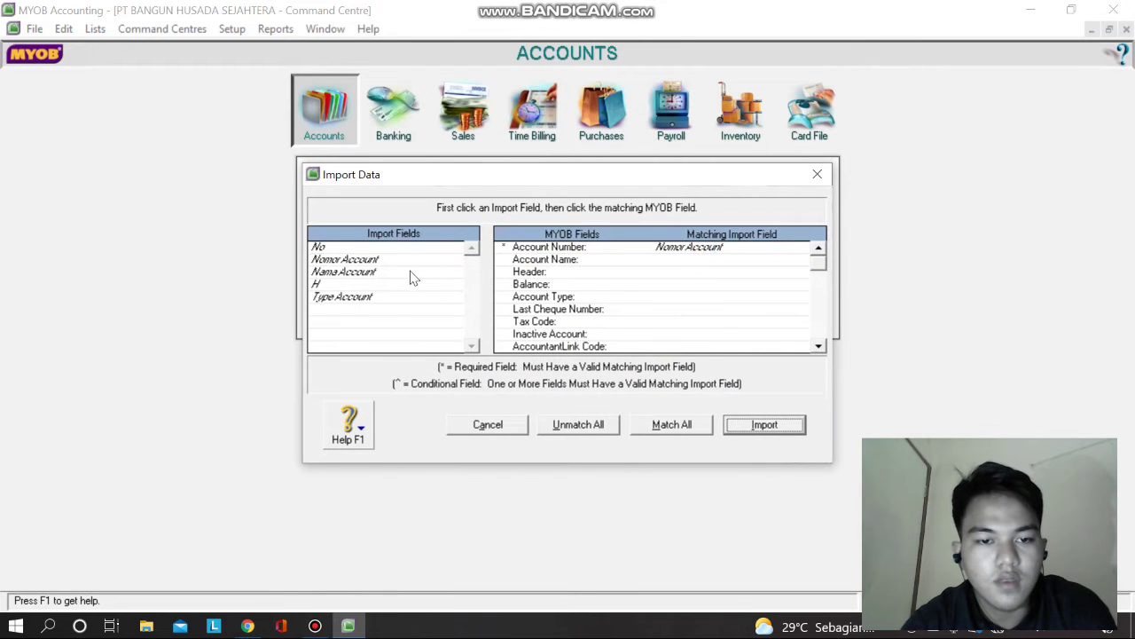
left_click(358, 275)
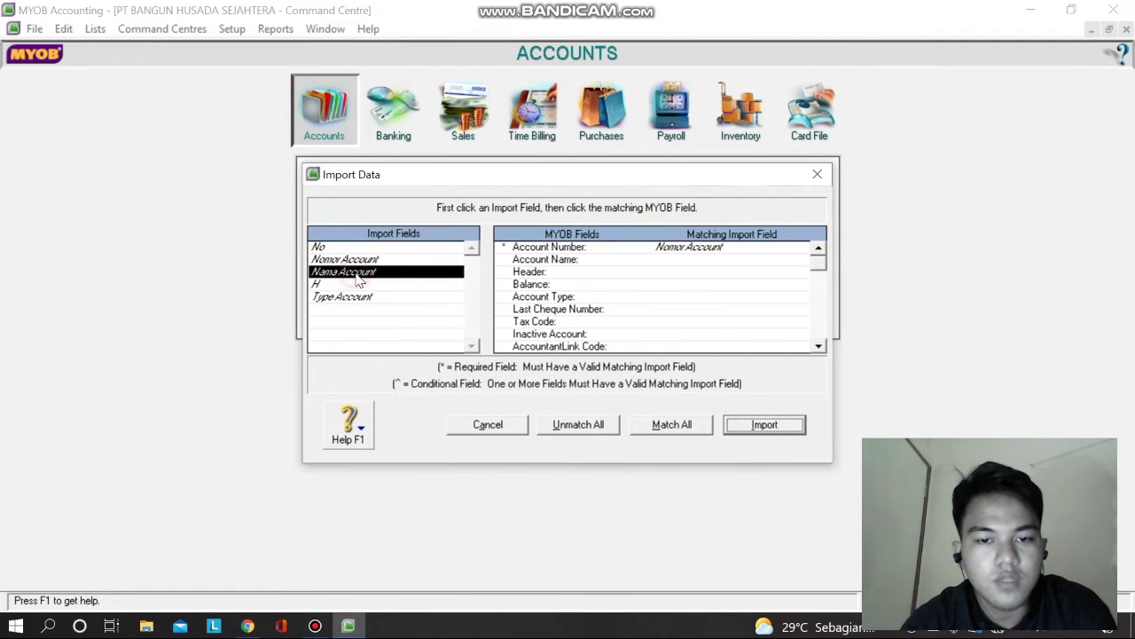
left_click(698, 260)
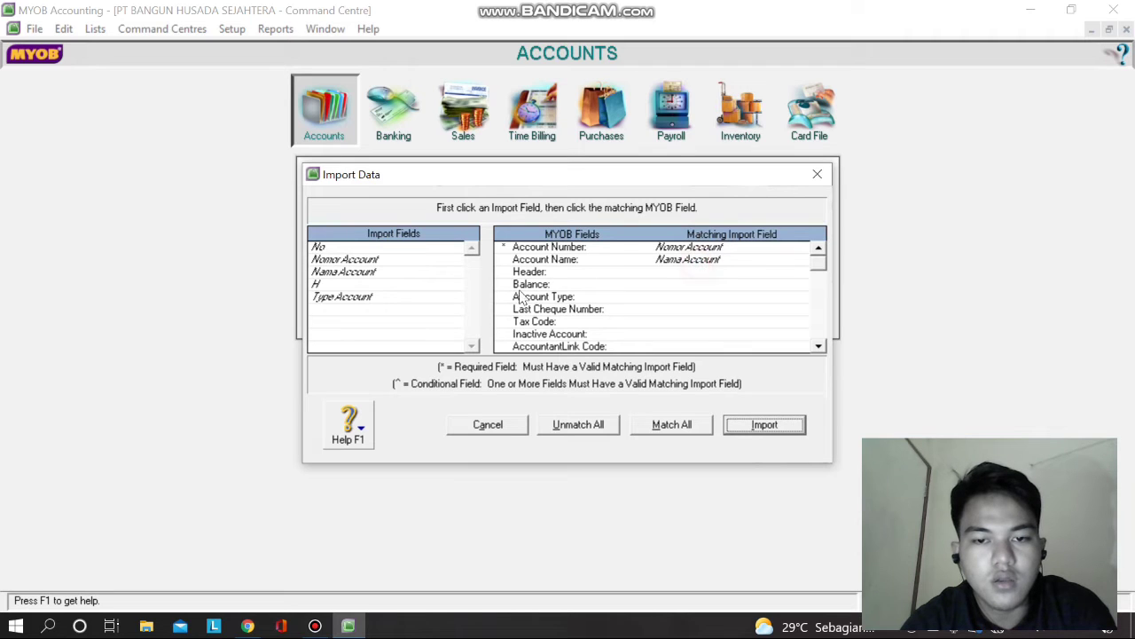
left_click(355, 285)
left_click(704, 272)
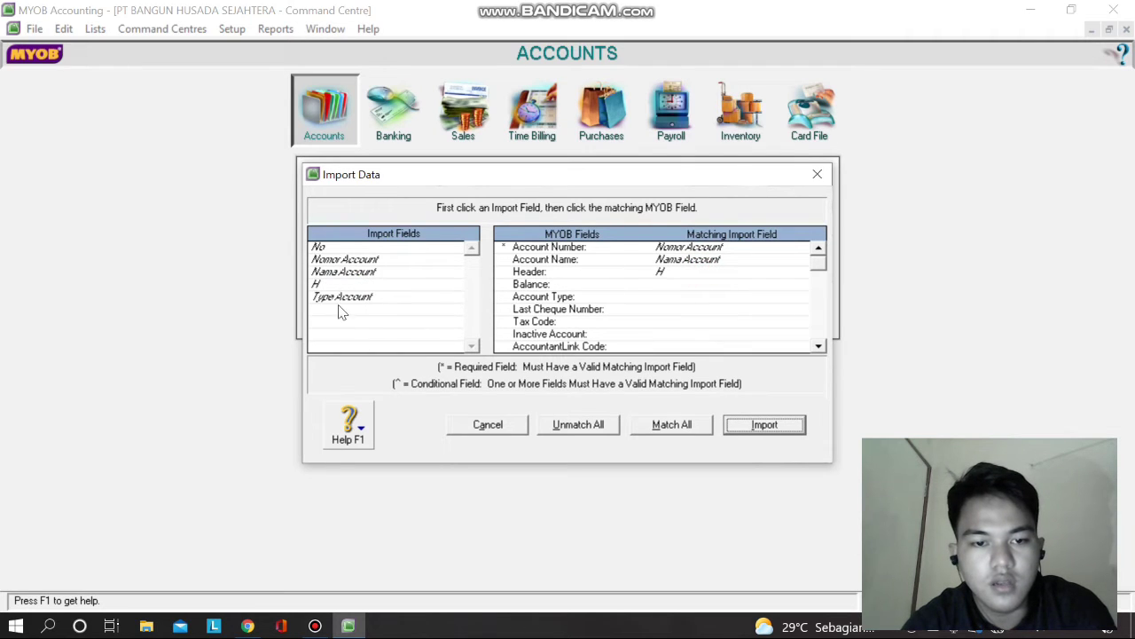
left_click(339, 298)
left_click(675, 298)
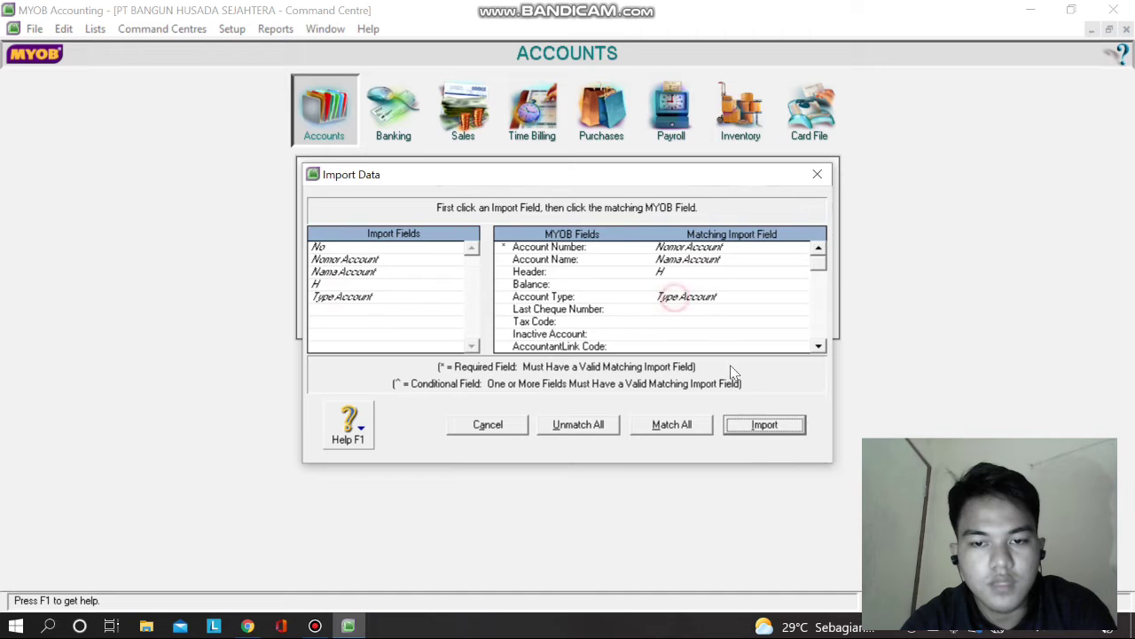
left_click(765, 426)
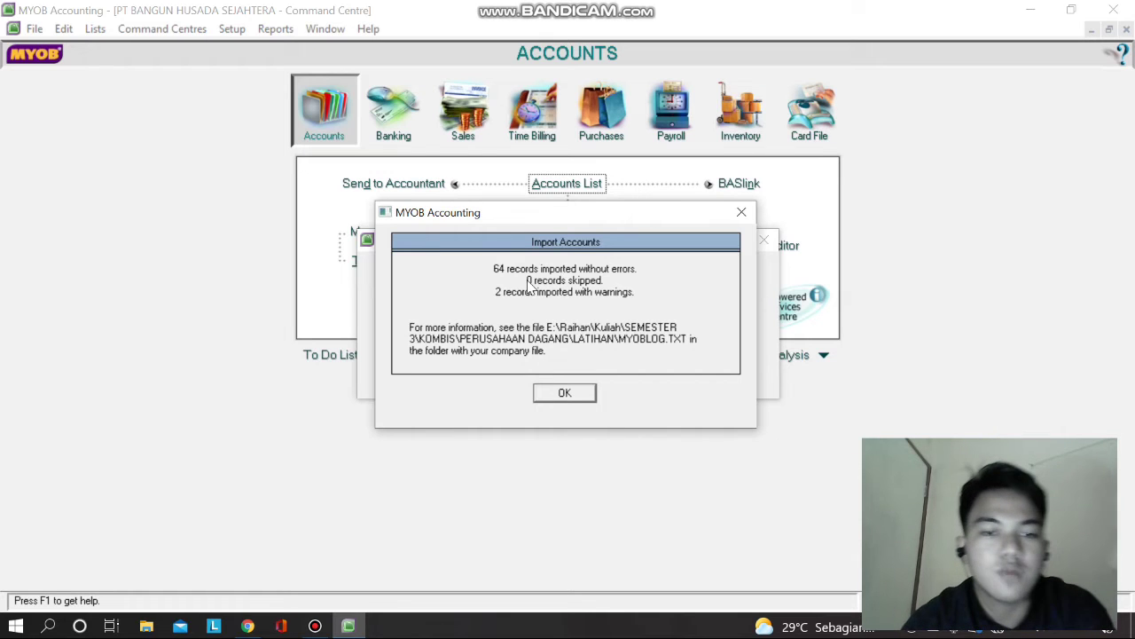
Close the 64-record import summary and open the Accounts List, checking accounts 4-2200 and 4-4000.
left_click(561, 395)
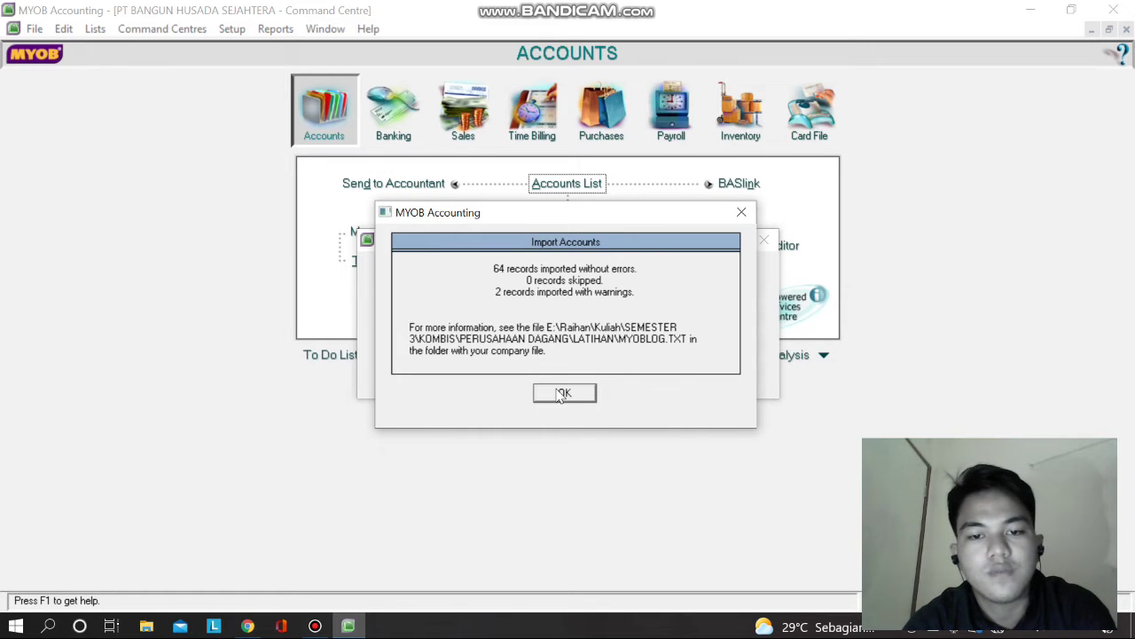
left_click(560, 394)
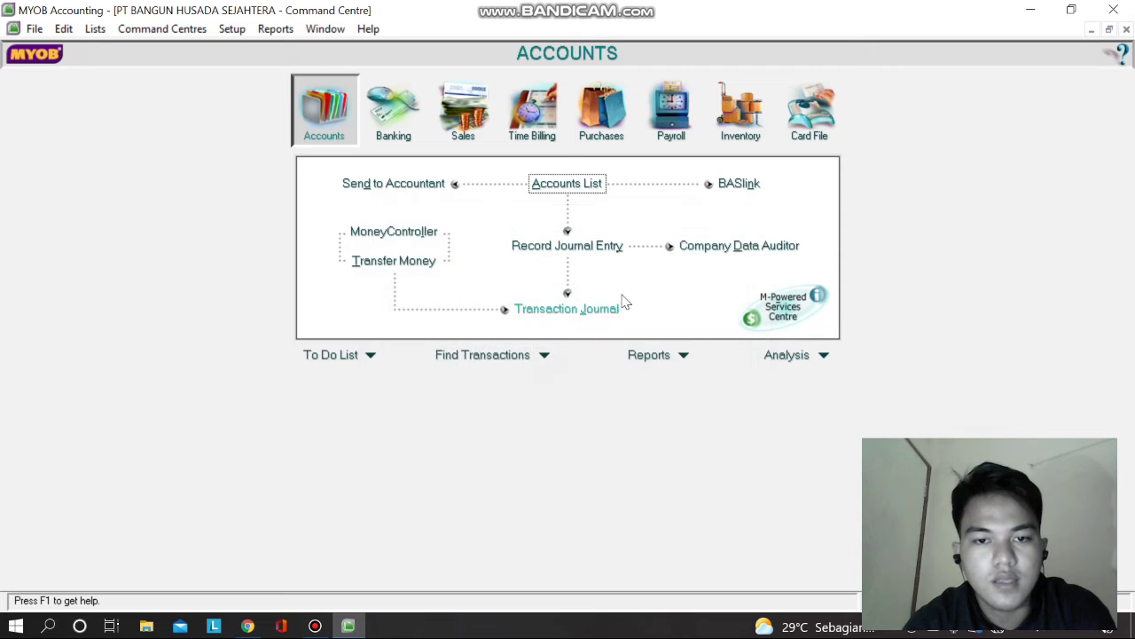
left_click(555, 186)
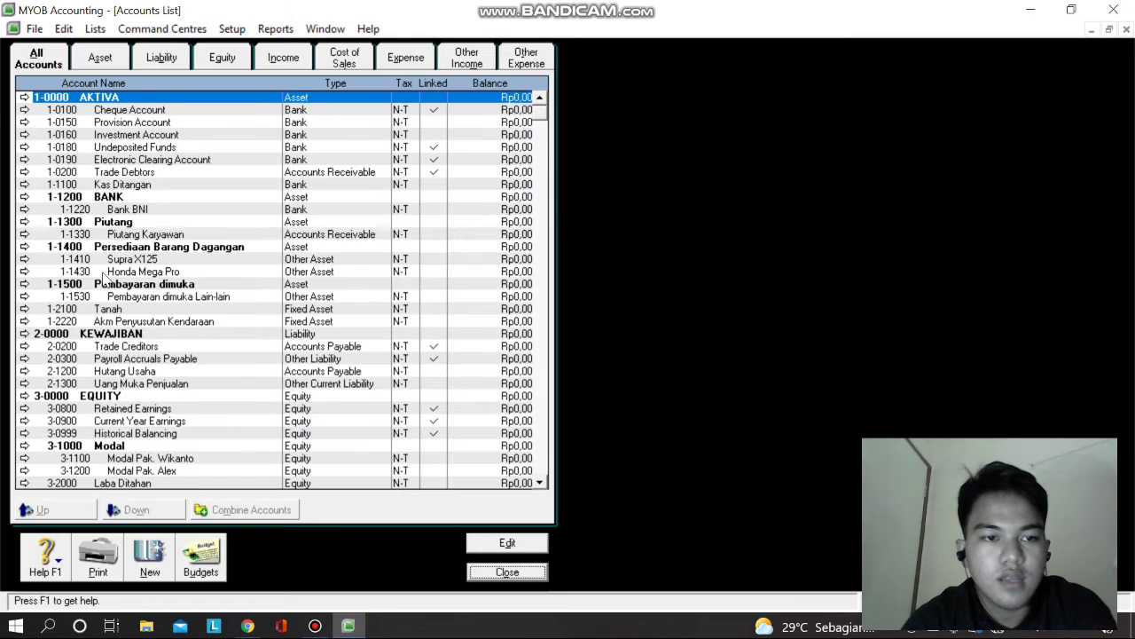
scroll(103, 276, "down", 3)
scroll(104, 276, "down", 3)
scroll(118, 304, "down", 2)
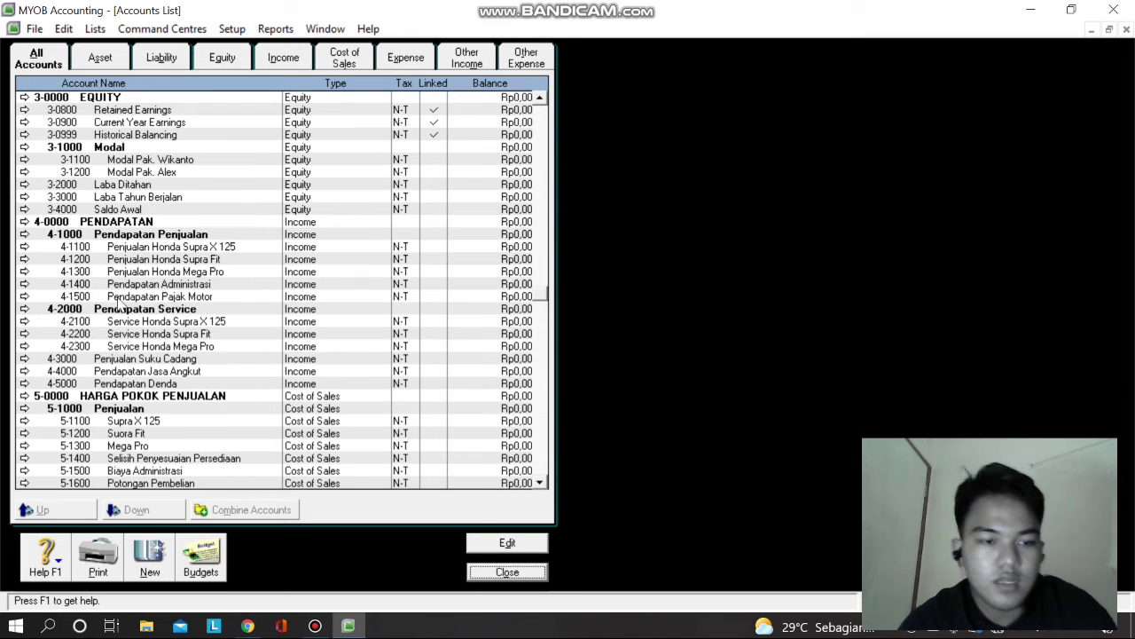
scroll(116, 299, "down", 2)
left_click(151, 260)
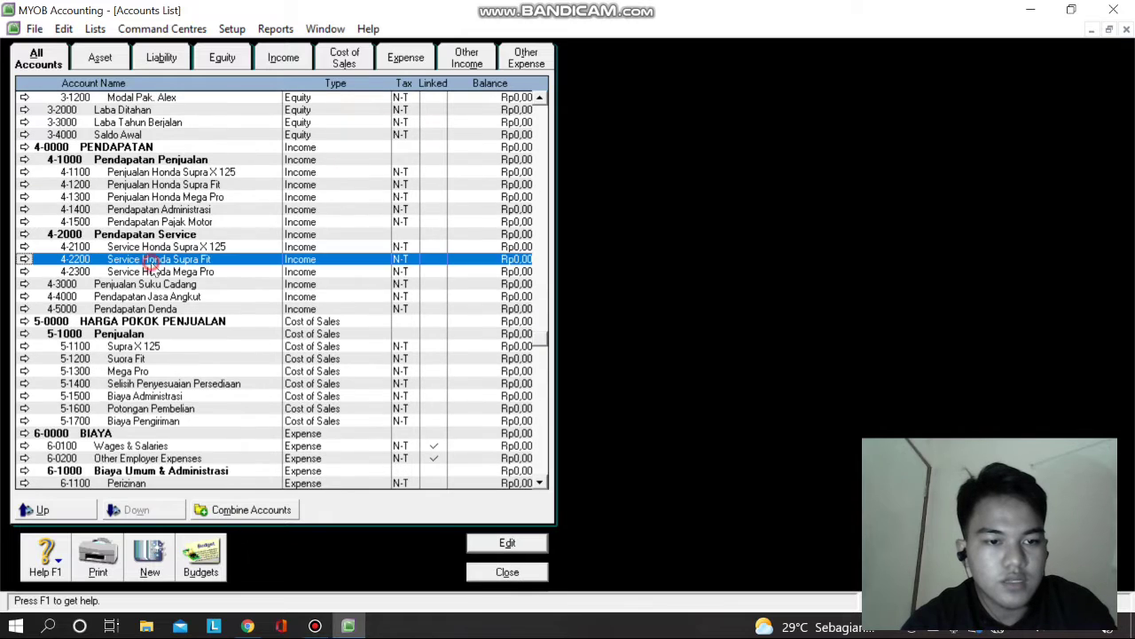
left_click(143, 296)
Review the rest of the Accounts List, then open the PT BANGUN SEJAHTERA HUSADA spreadsheet.
scroll(143, 295, "down", 3)
scroll(143, 295, "up", 3)
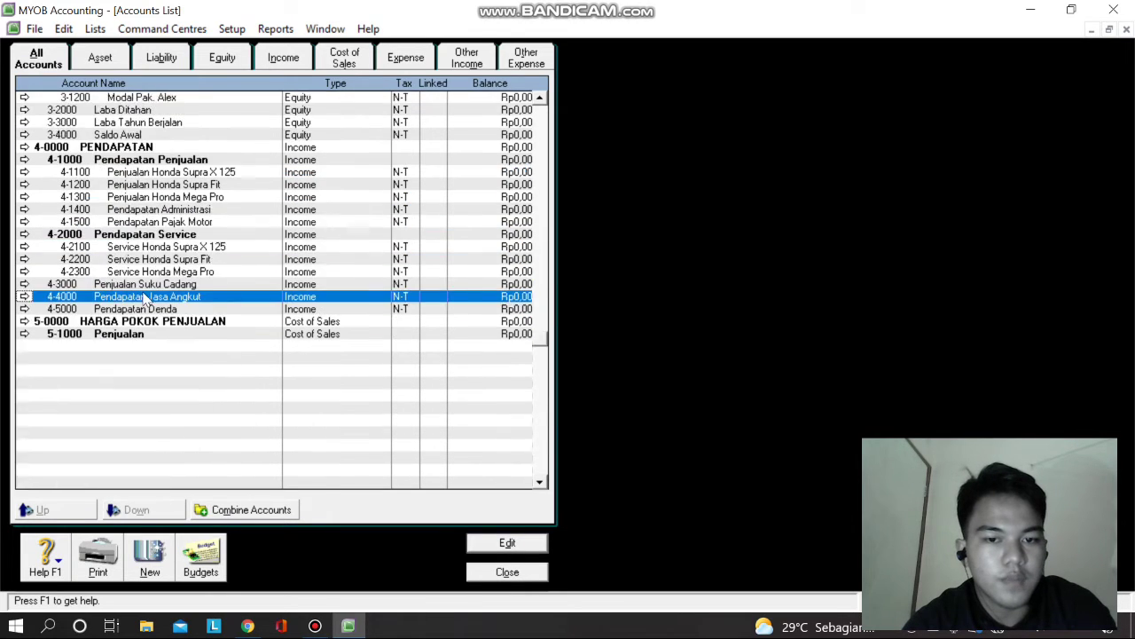
scroll(143, 296, "up", 8)
scroll(144, 297, "down", 8)
scroll(144, 297, "down", 4)
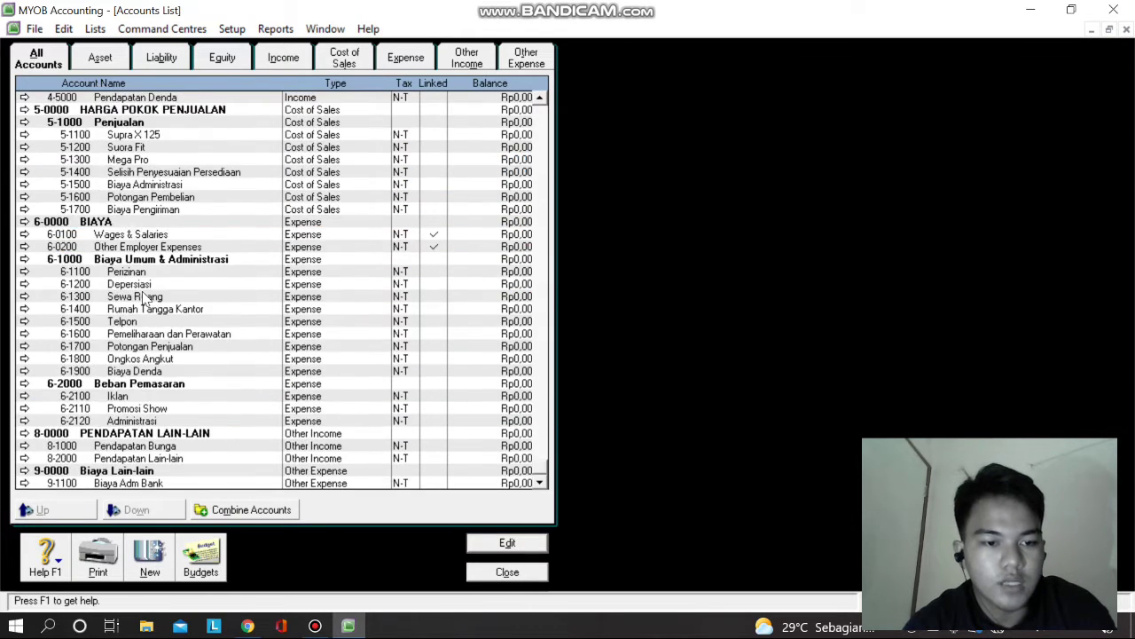
scroll(148, 362, "up", 4)
scroll(148, 362, "up", 12)
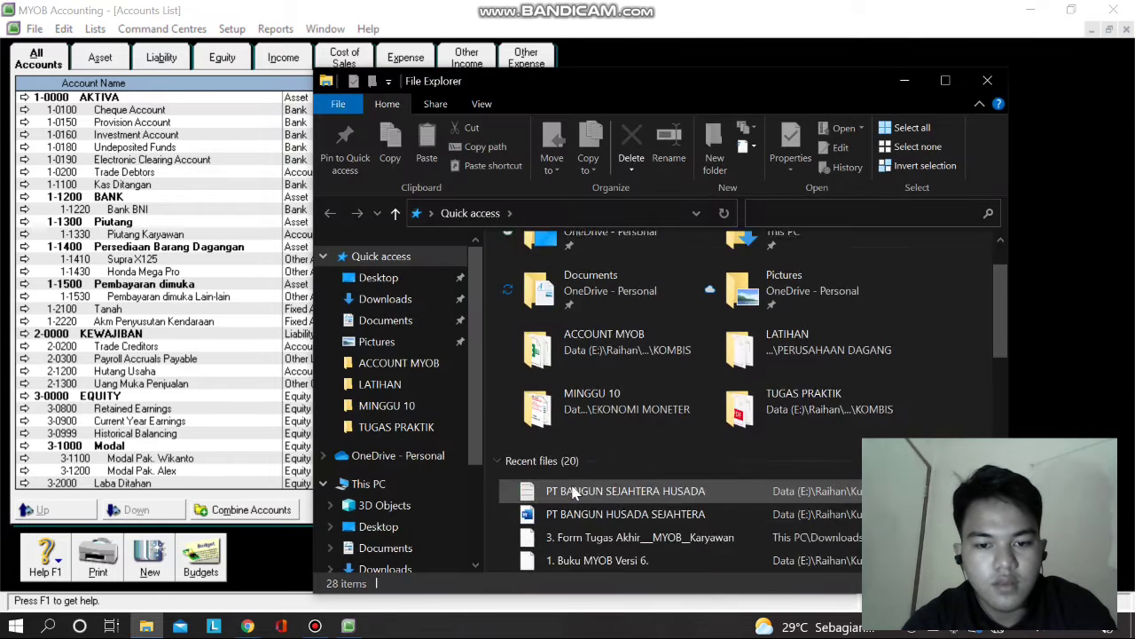
scroll(607, 467, "down", 2)
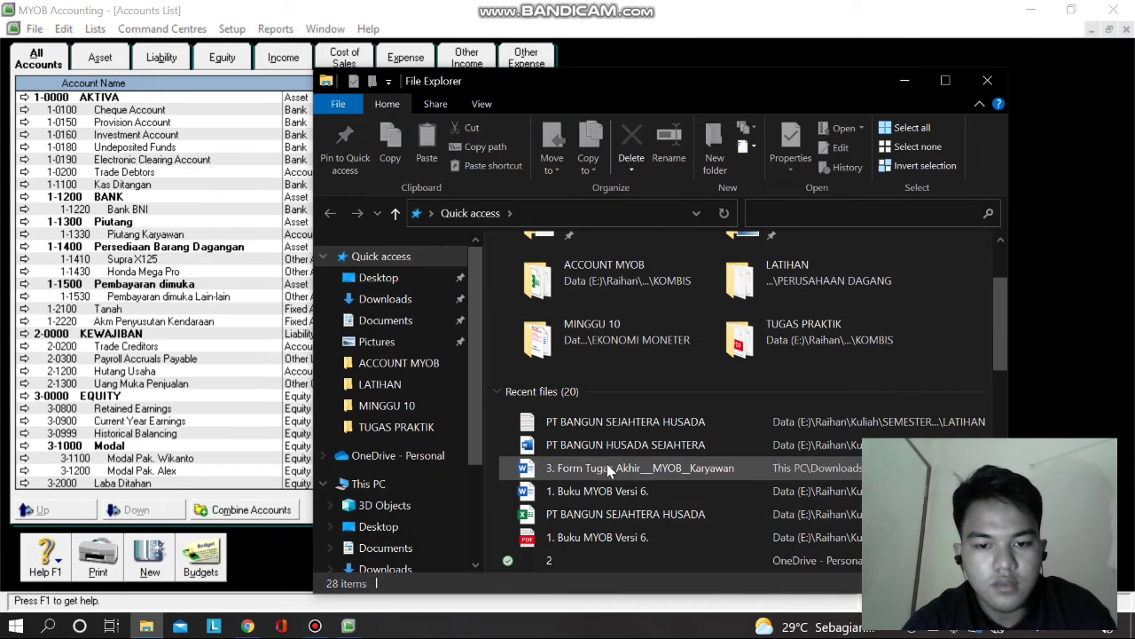
left_click(587, 517)
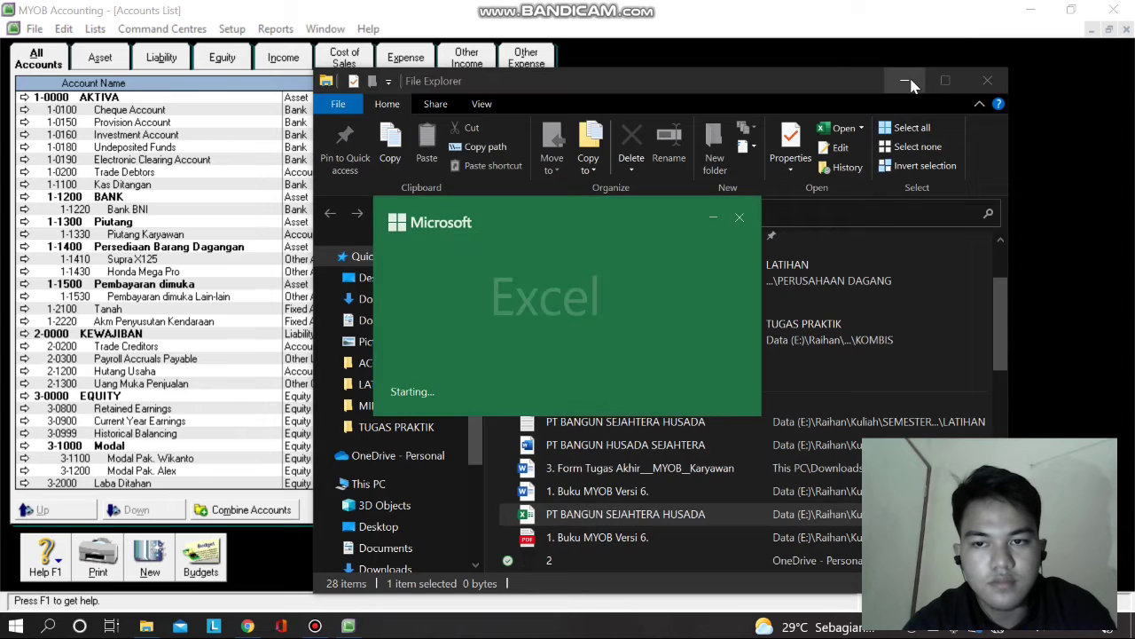
left_click(940, 34)
Maximize the workbook, check the Honda Supra Fit and Supra X 125 sales rows, return to MYOB.
left_click(381, 625)
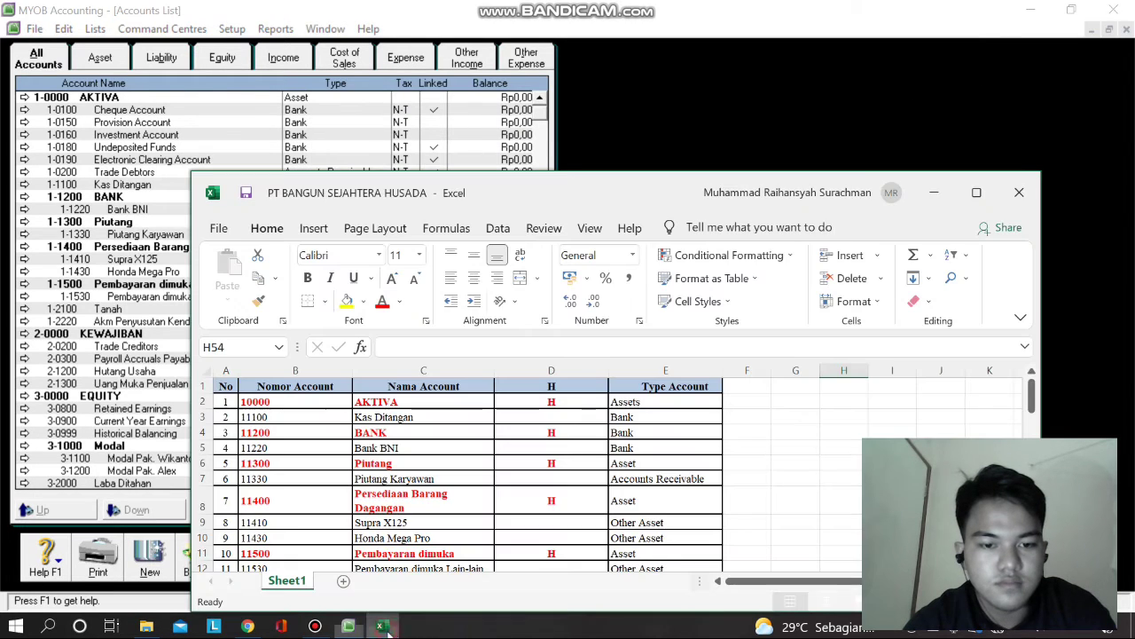
left_click(976, 192)
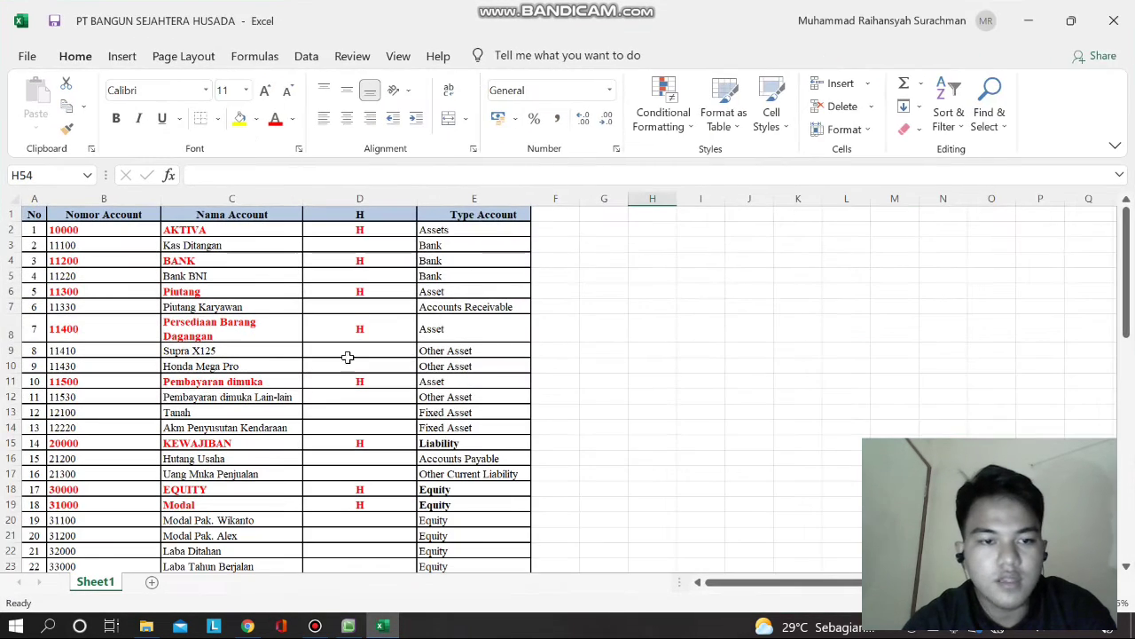
scroll(86, 297, "down", 7)
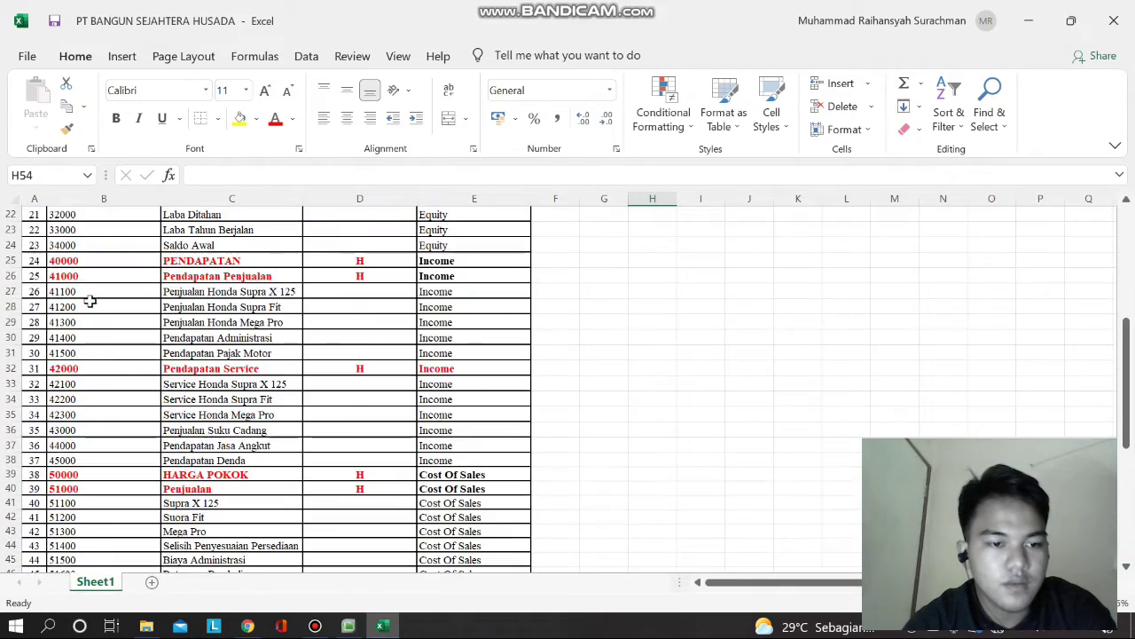
scroll(119, 382, "down", 5)
scroll(127, 421, "down", 3)
scroll(177, 439, "up", 2)
scroll(177, 438, "up", 11)
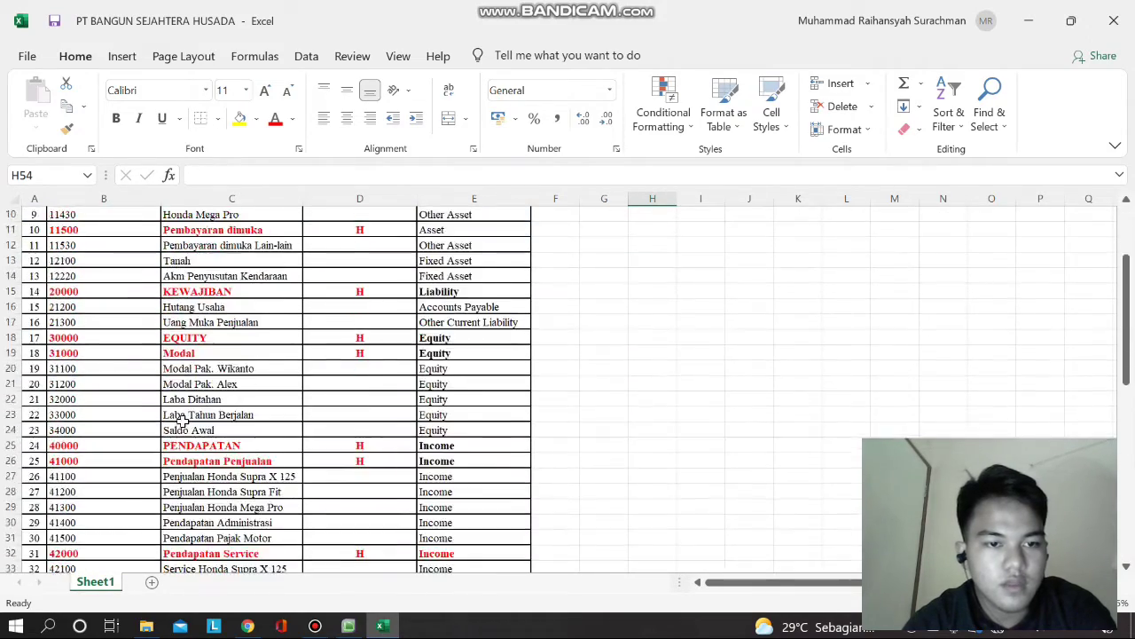
scroll(195, 417, "down", 3)
left_click(210, 393)
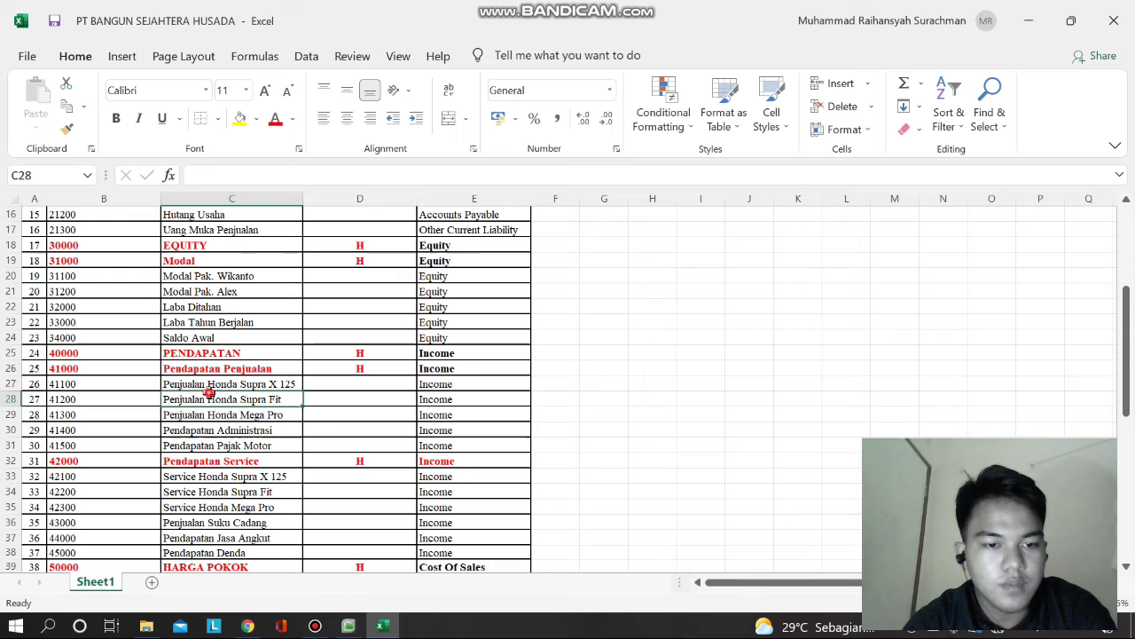
left_click(254, 387)
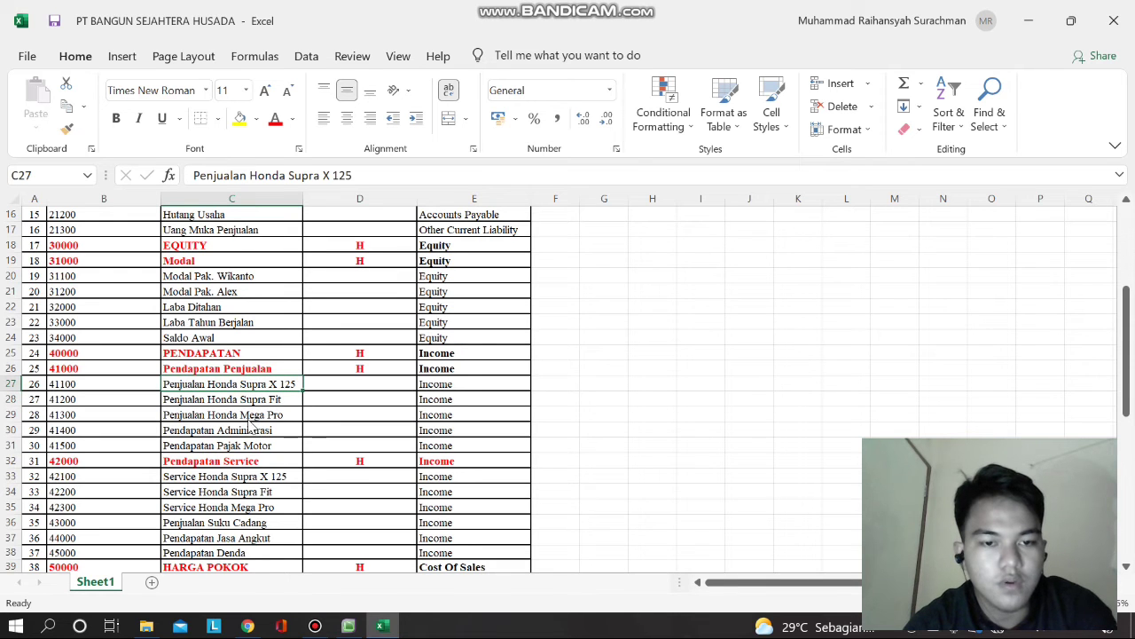
key("alt+Tab")
scroll(99, 335, "down", 7)
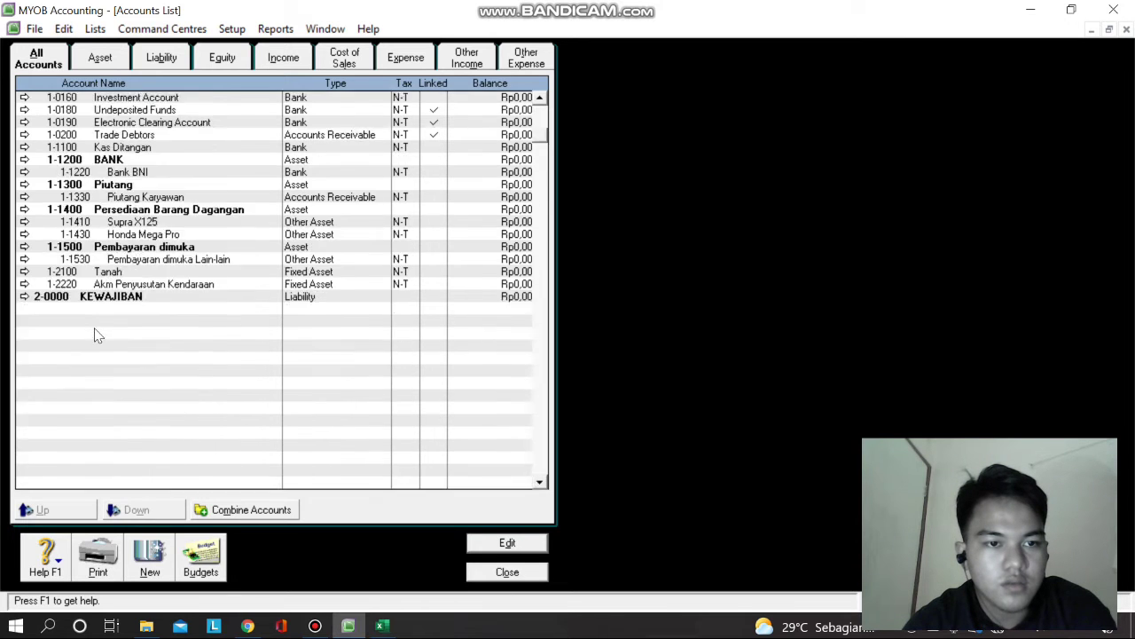
left_click(182, 284)
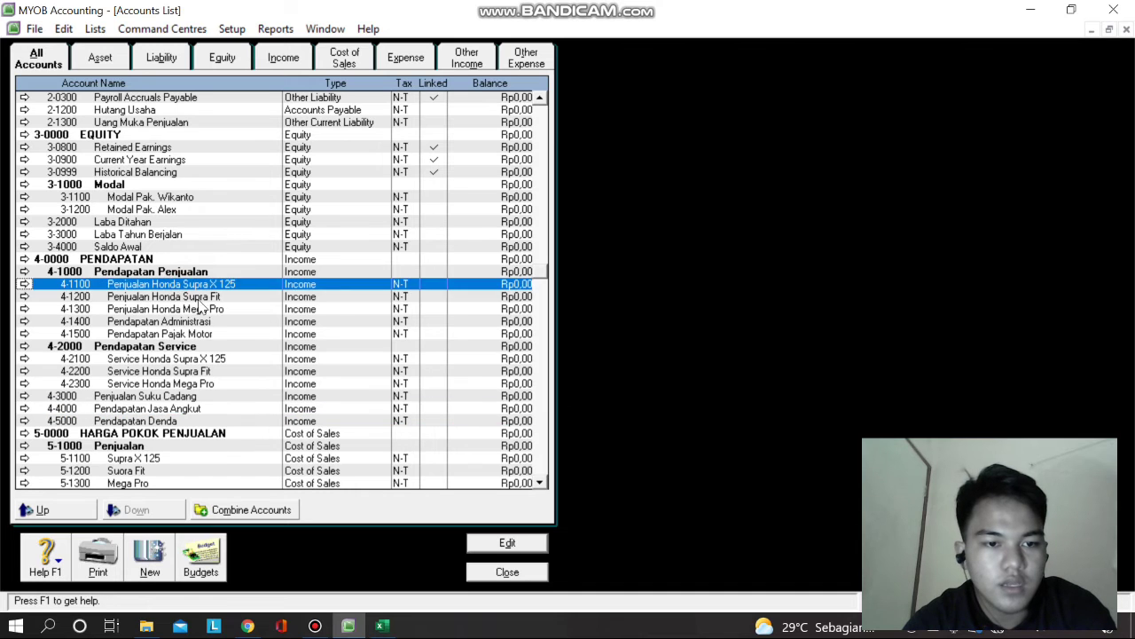
left_click(201, 298)
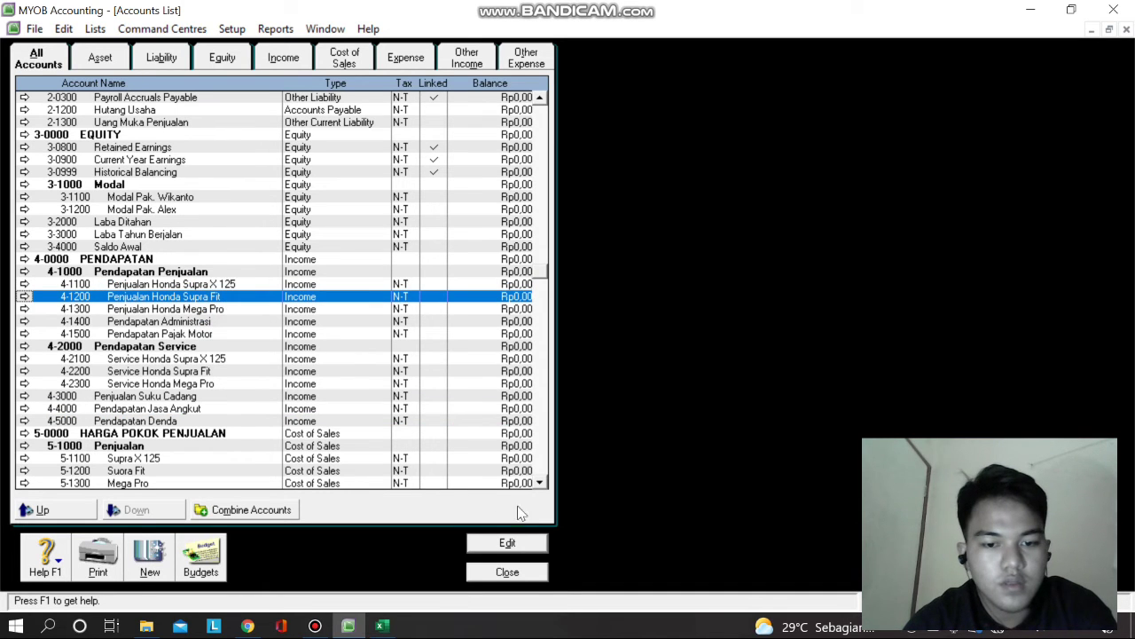
scroll(324, 362, "up", 1)
scroll(326, 368, "up", 6)
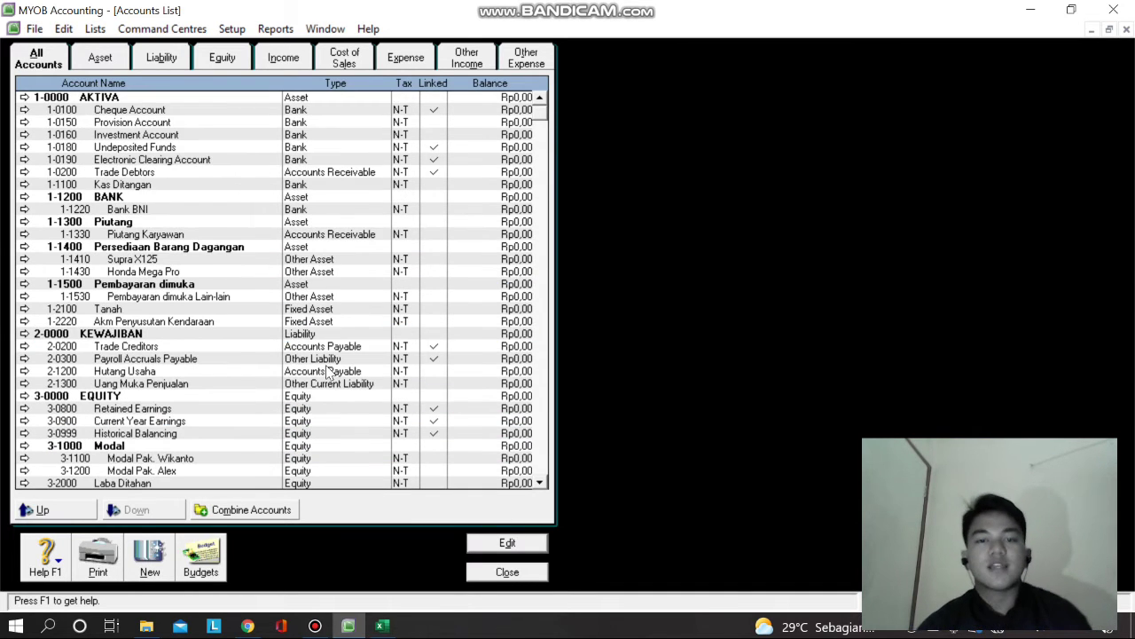